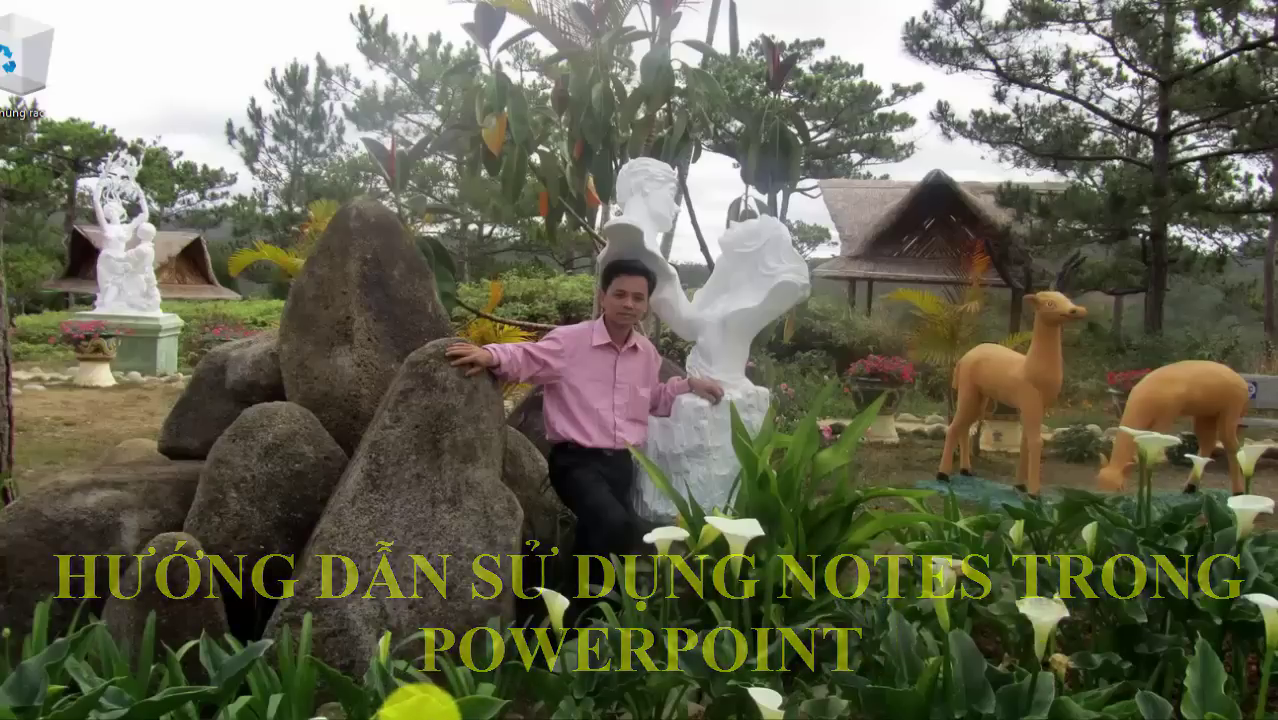
# - Switch to the C# textbook document open in Word
pyautogui.click(414, 698)
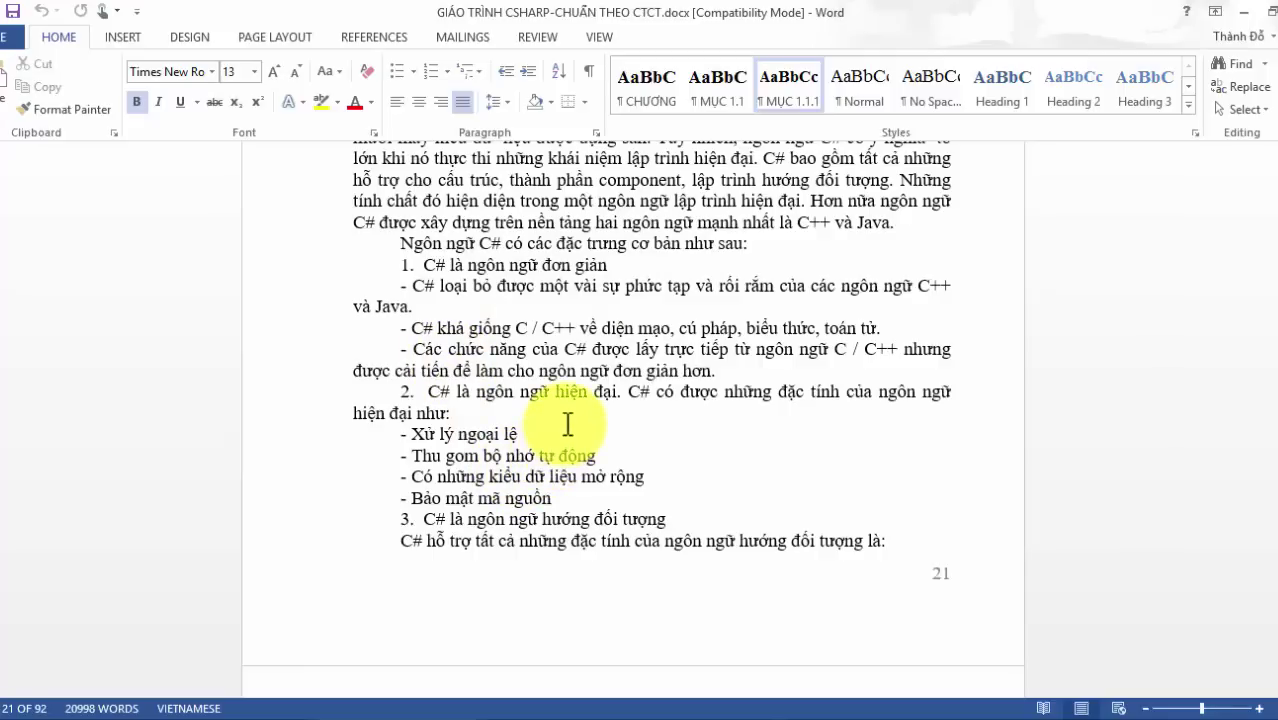
# - Select the text from '1. C# là ngôn ngữ đơn giản' through the Bước 4 step for copying
pyautogui.moveTo(400, 265); pyautogui.dragTo(581, 267)
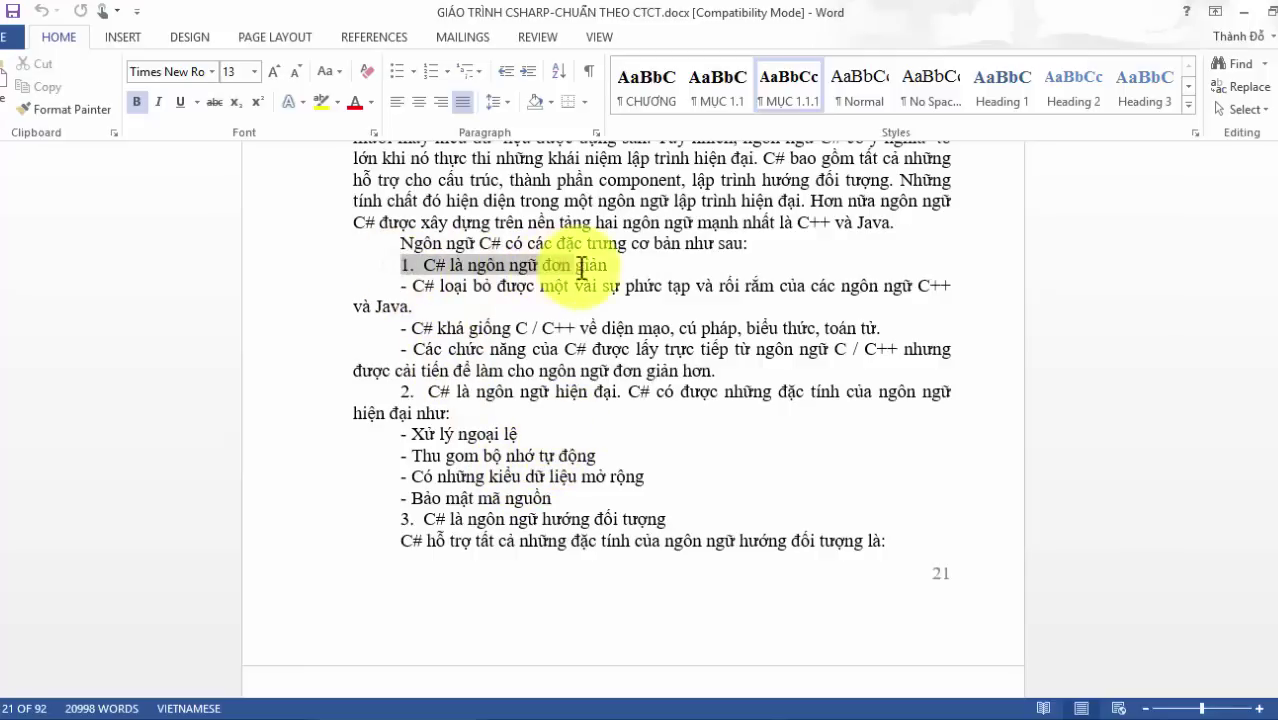
pyautogui.click(468, 309)
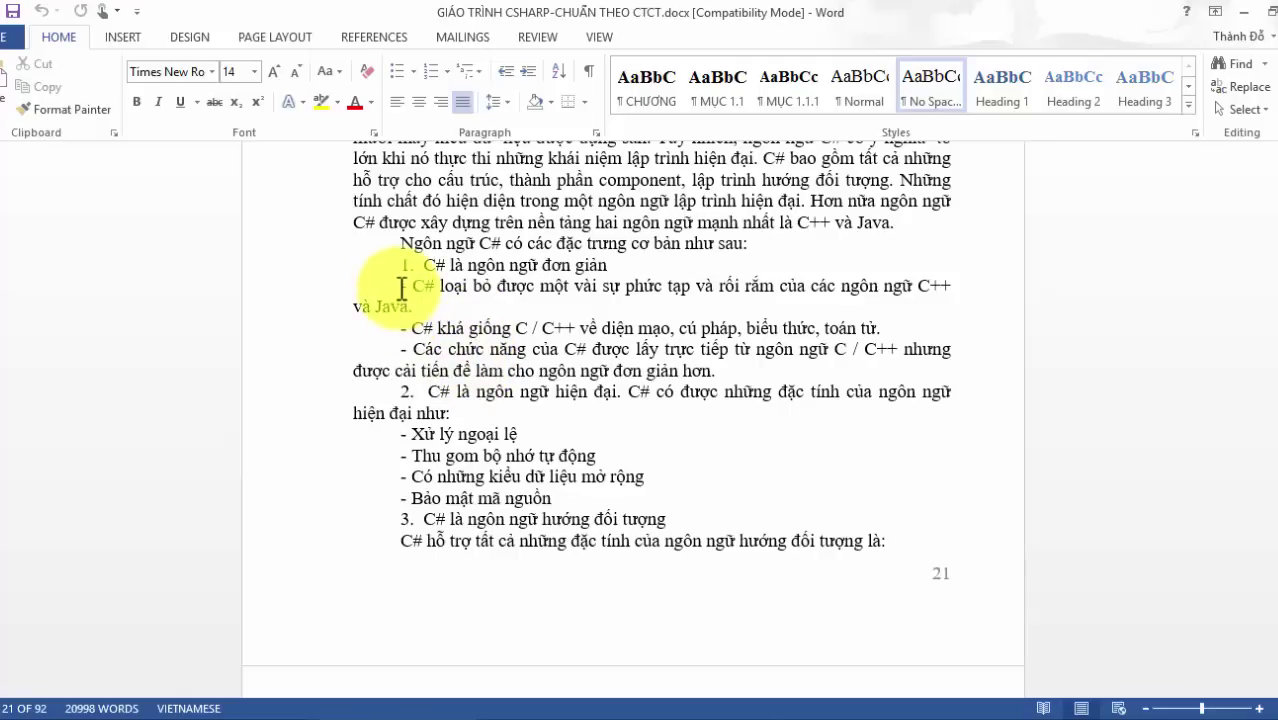
pyautogui.moveTo(401, 288); pyautogui.dragTo(715, 372)
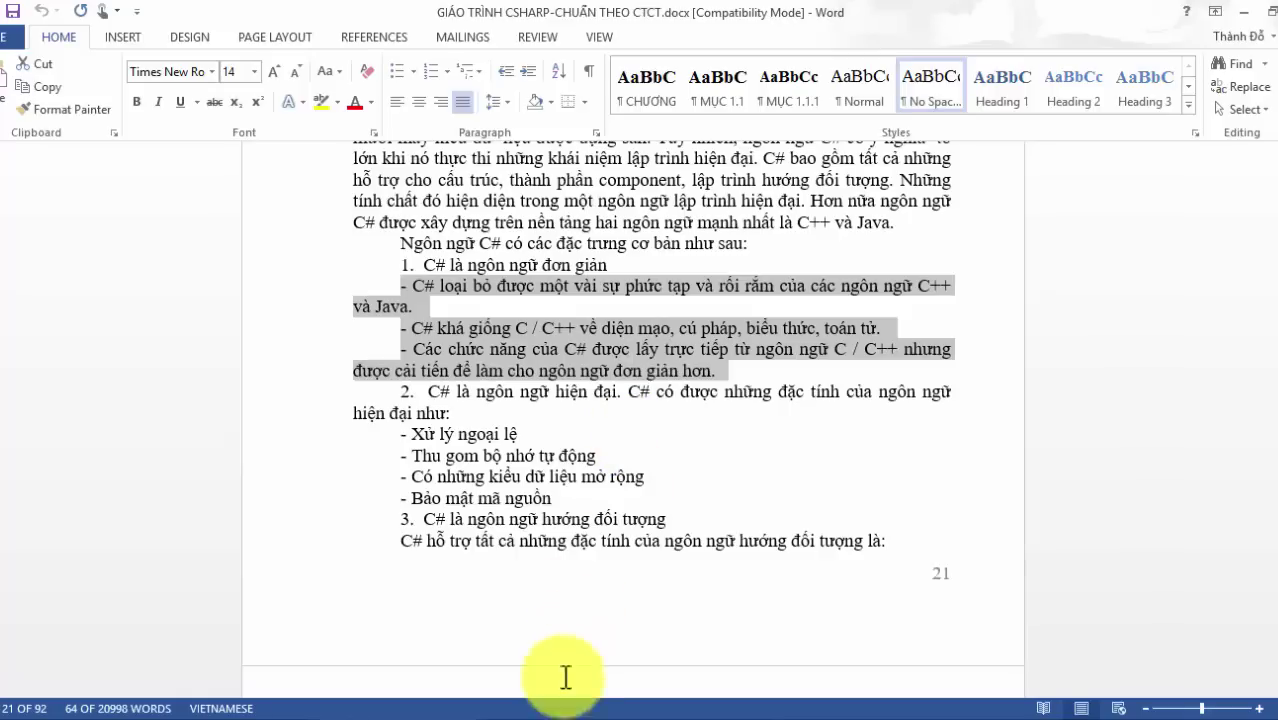
pyautogui.click(555, 712)
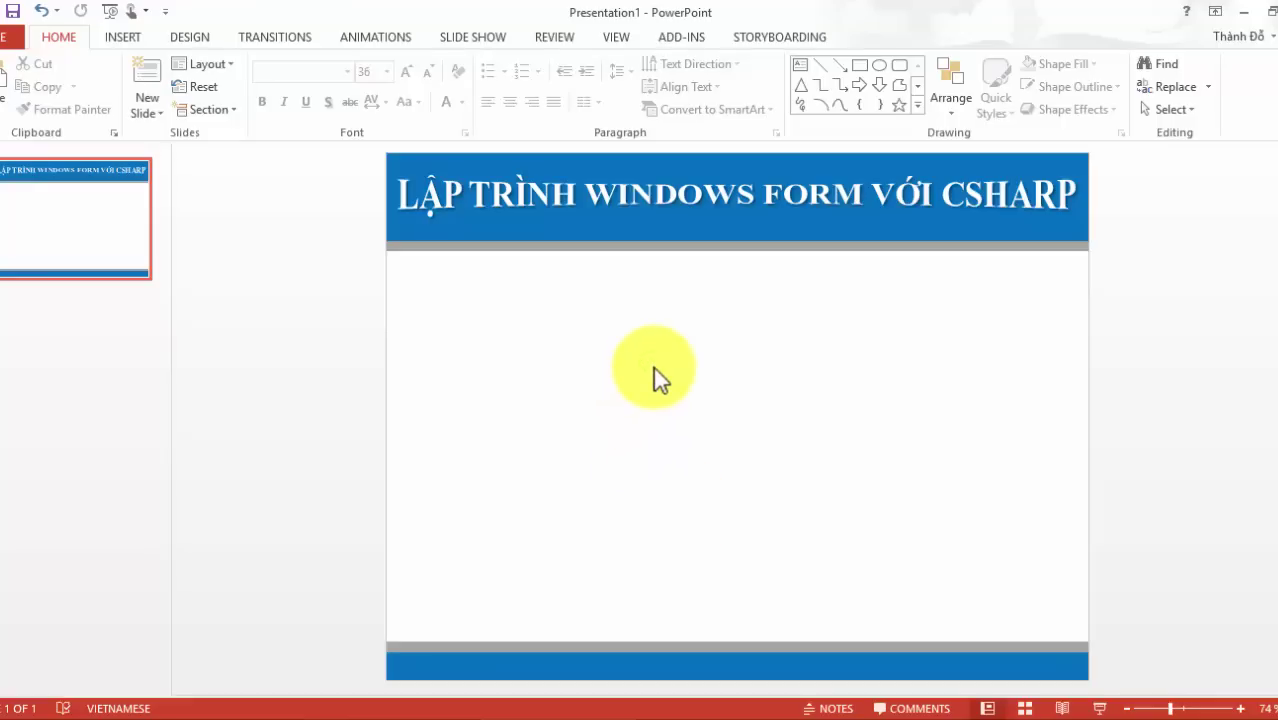
pyautogui.click(415, 713)
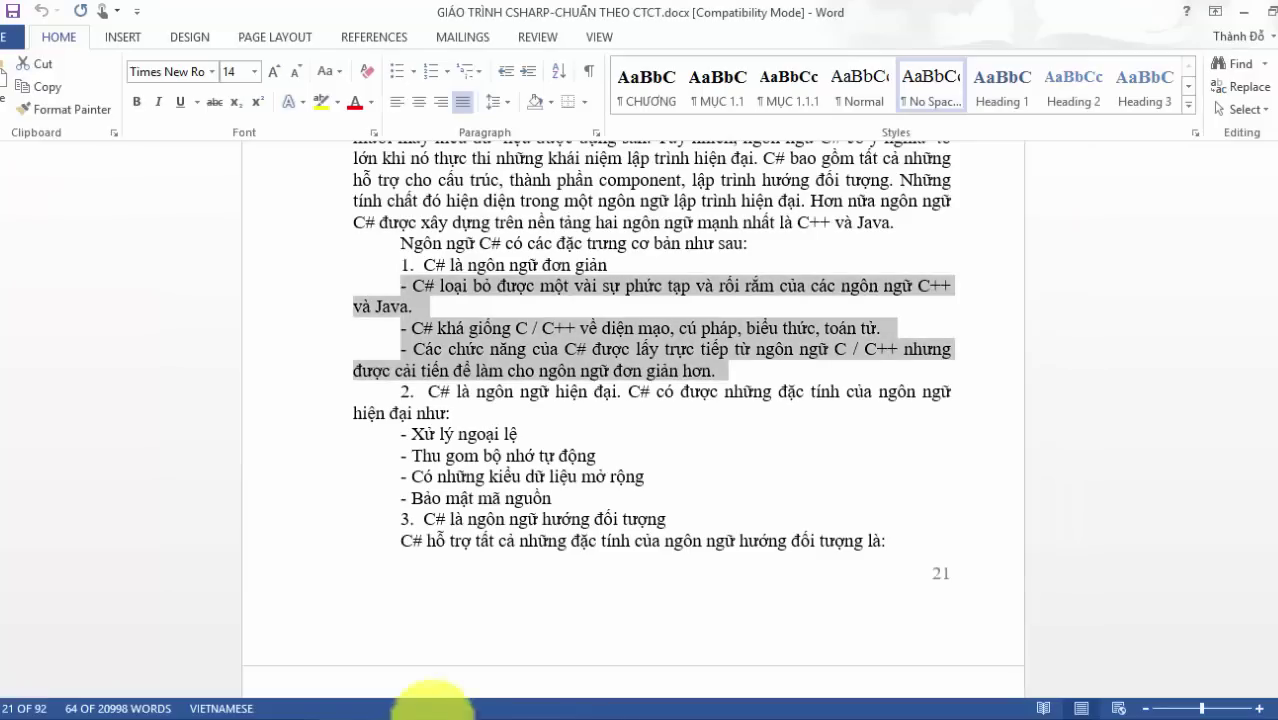
pyautogui.click(517, 434)
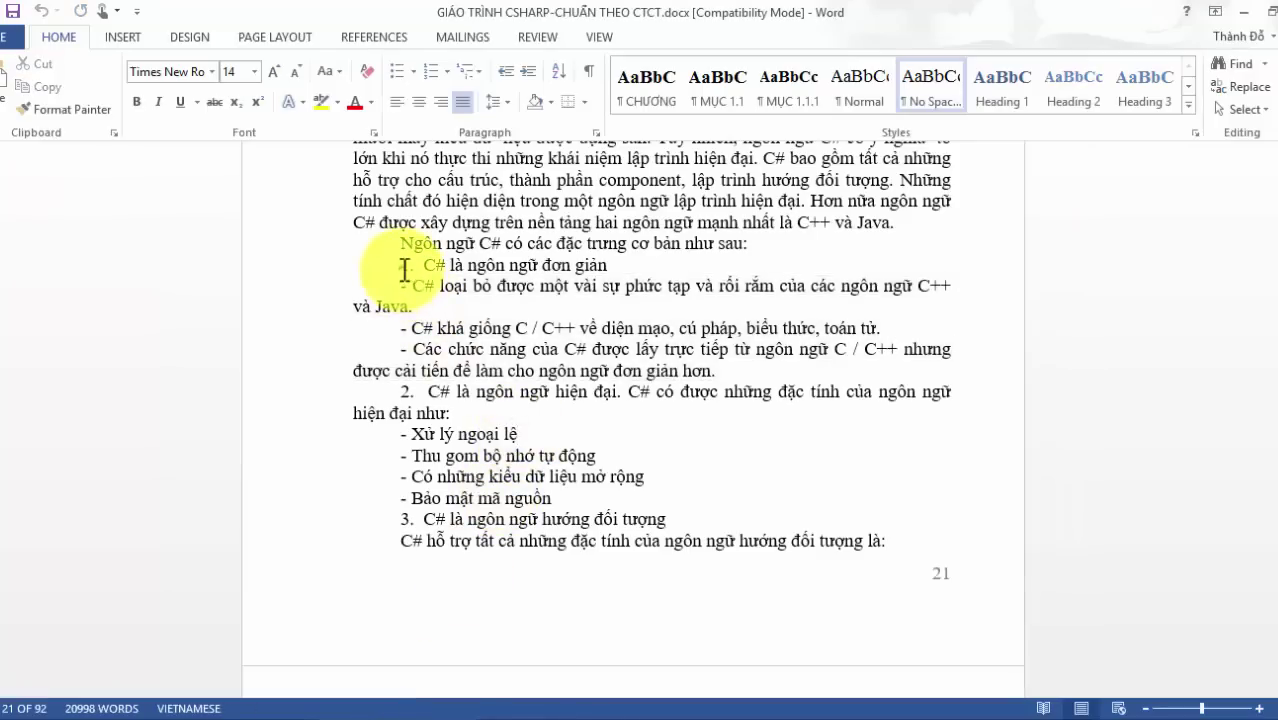
pyautogui.moveTo(402, 266); pyautogui.dragTo(606, 268)
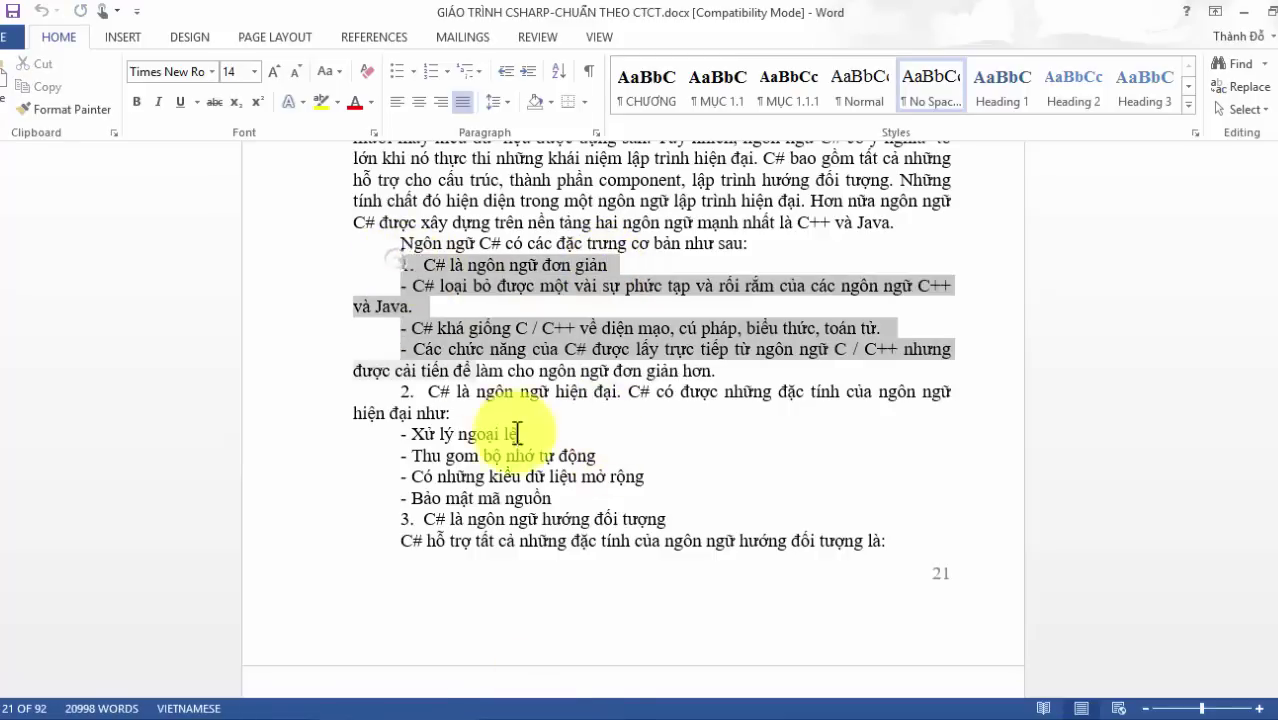
pyautogui.moveTo(517, 433)
pyautogui.mouseDown()
pyautogui.moveTo(538, 620)
pyautogui.moveTo(513, 710)
pyautogui.moveTo(517, 552)
pyautogui.moveTo(440, 540)
pyautogui.moveTo(322, 314)
pyautogui.moveTo(590, 320)
pyautogui.moveTo(742, 368)
pyautogui.moveTo(524, 600)
pyautogui.mouseUp()
# - Paste the section into a new document and delete item 4–5 sub-points, program steps and intro line
pyautogui.hotkey('ctrl', 'n')
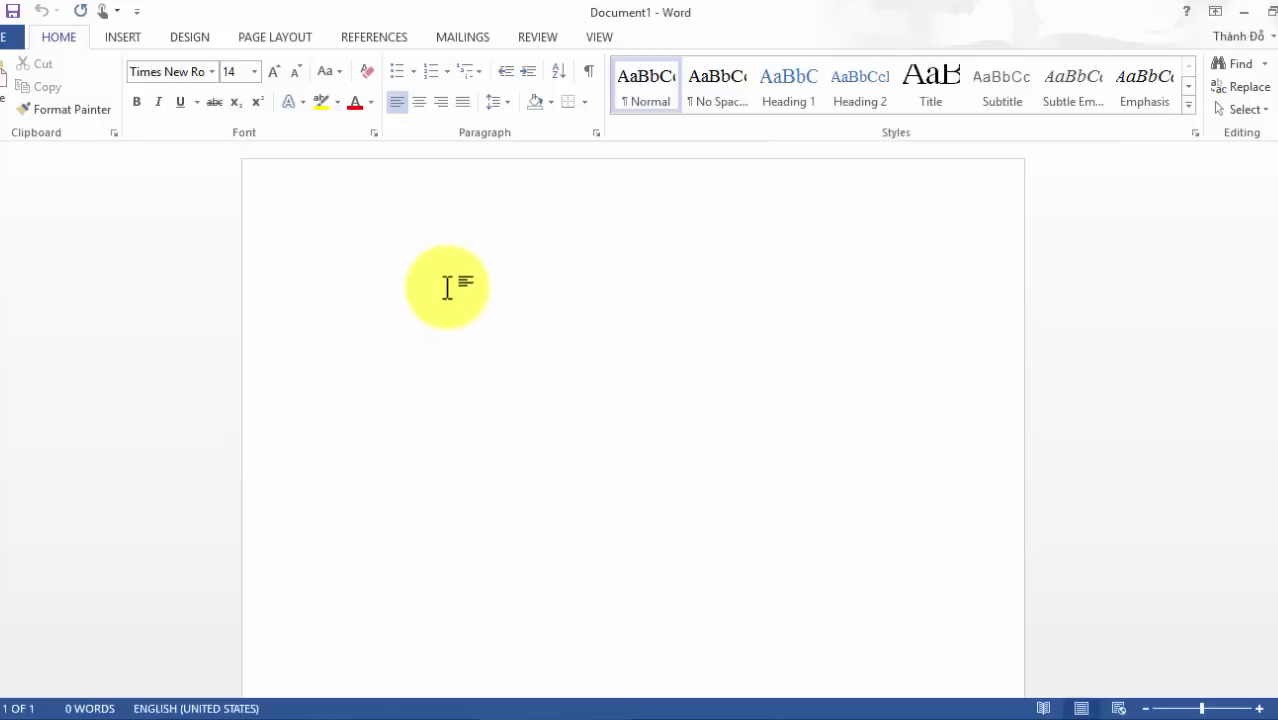
pyautogui.hotkey('ctrl', 'v')
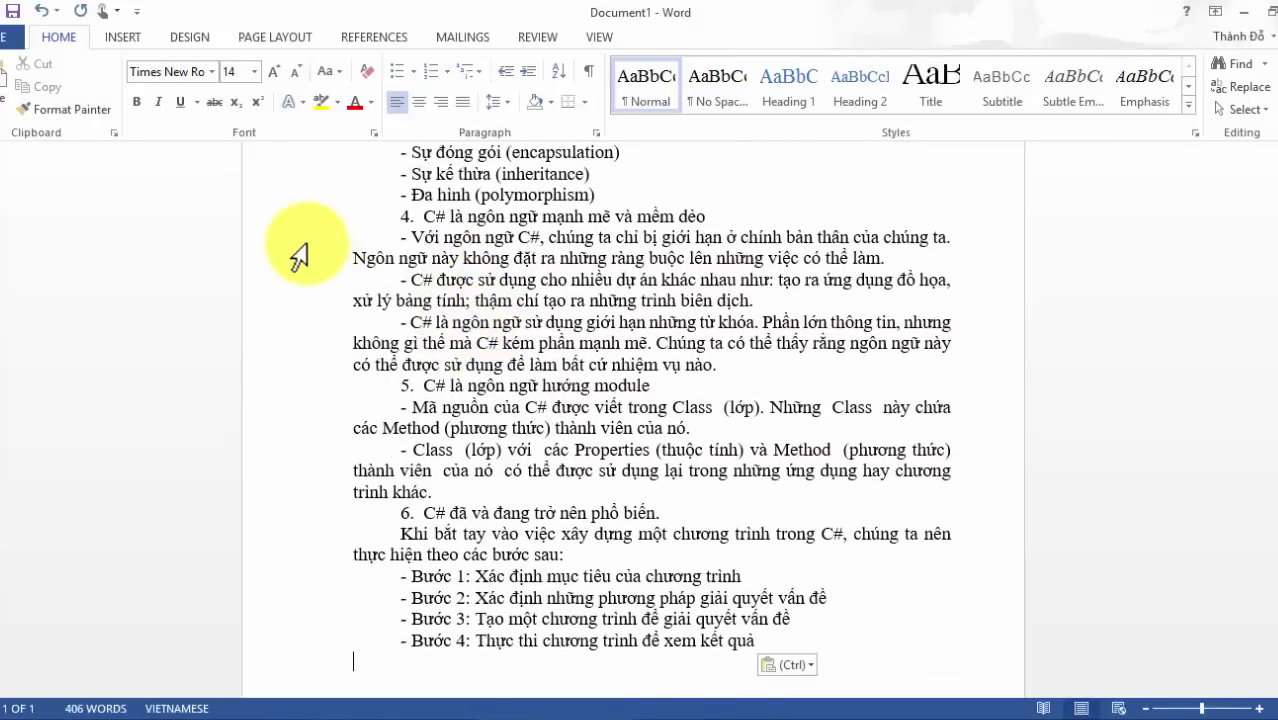
pyautogui.moveTo(280, 240); pyautogui.dragTo(285, 365)
pyautogui.press('Delete')
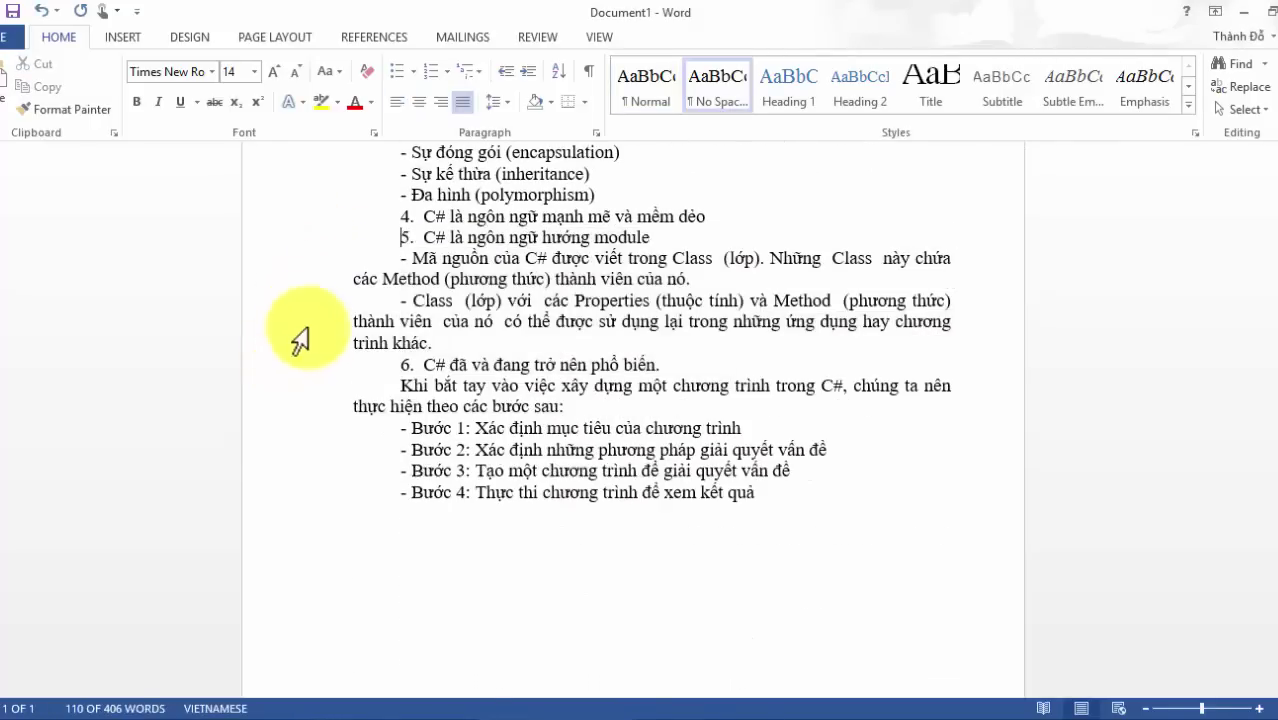
pyautogui.moveTo(313, 262); pyautogui.dragTo(266, 386)
pyautogui.press('Delete')
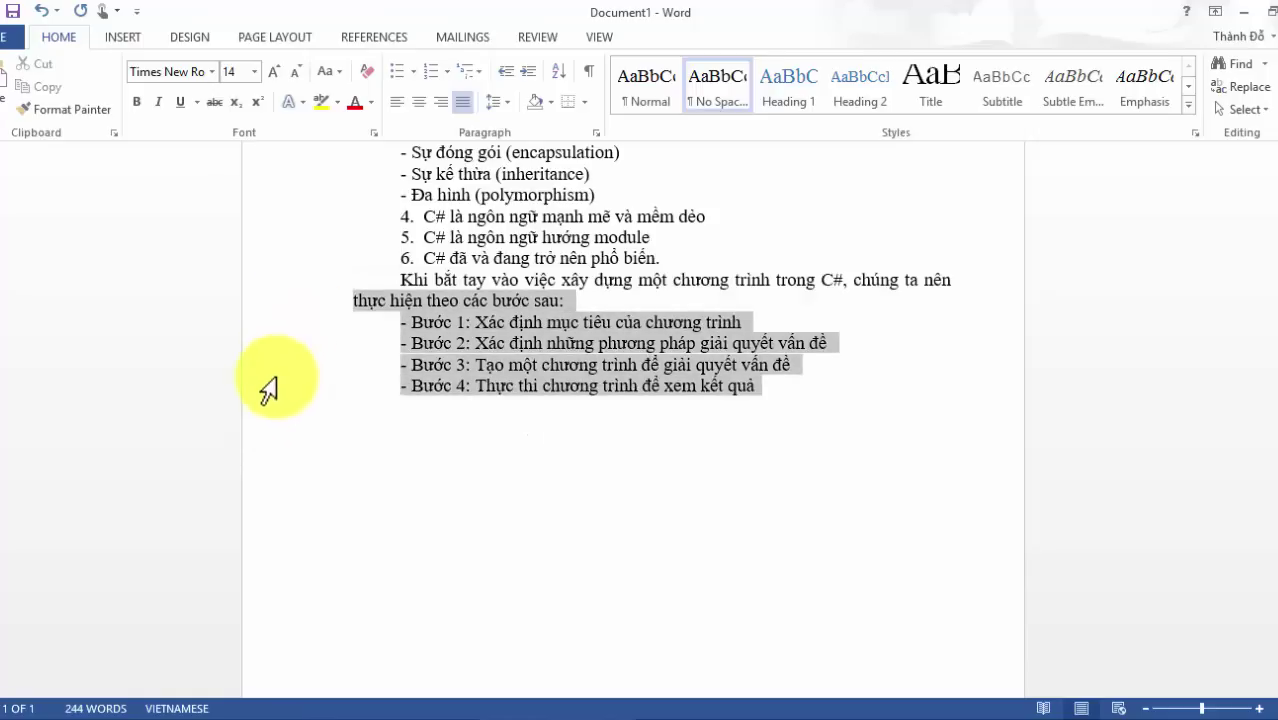
pyautogui.press('Delete')
pyautogui.click(268, 285)
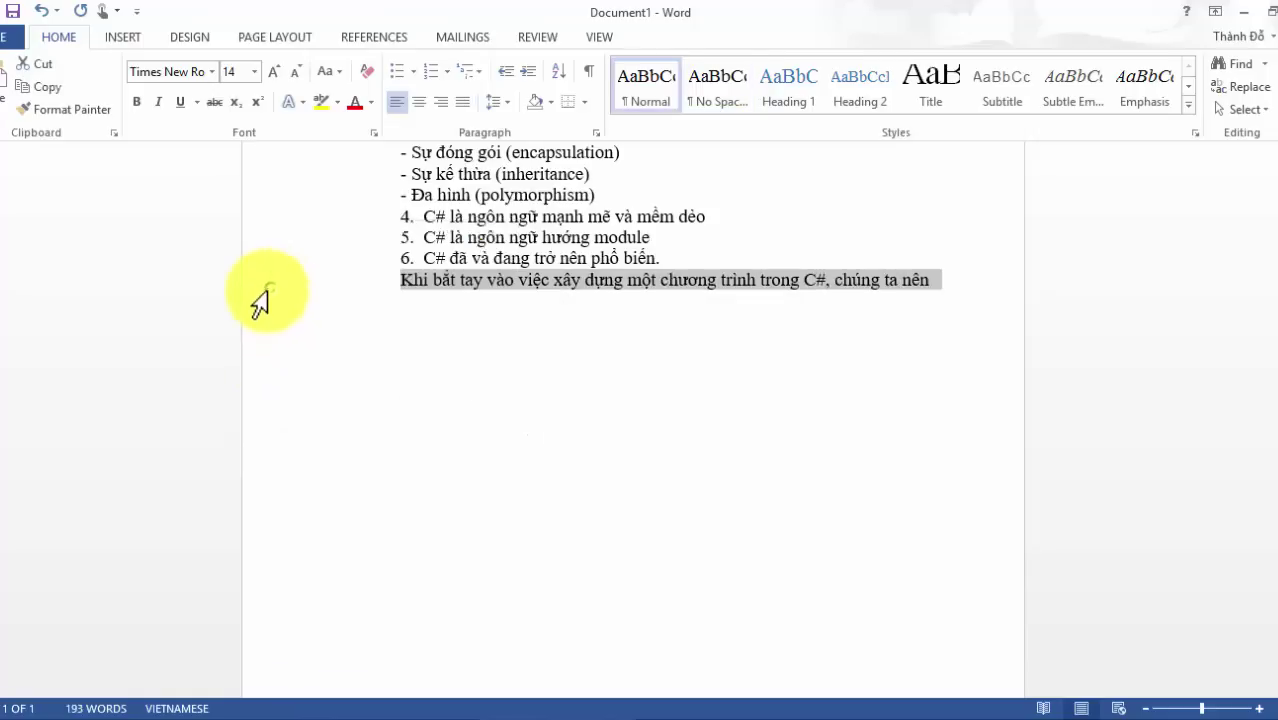
pyautogui.press('Delete')
# - Delete the supporting lines under items 1, 2 and 3
pyautogui.scroll(5, 1270, 410)
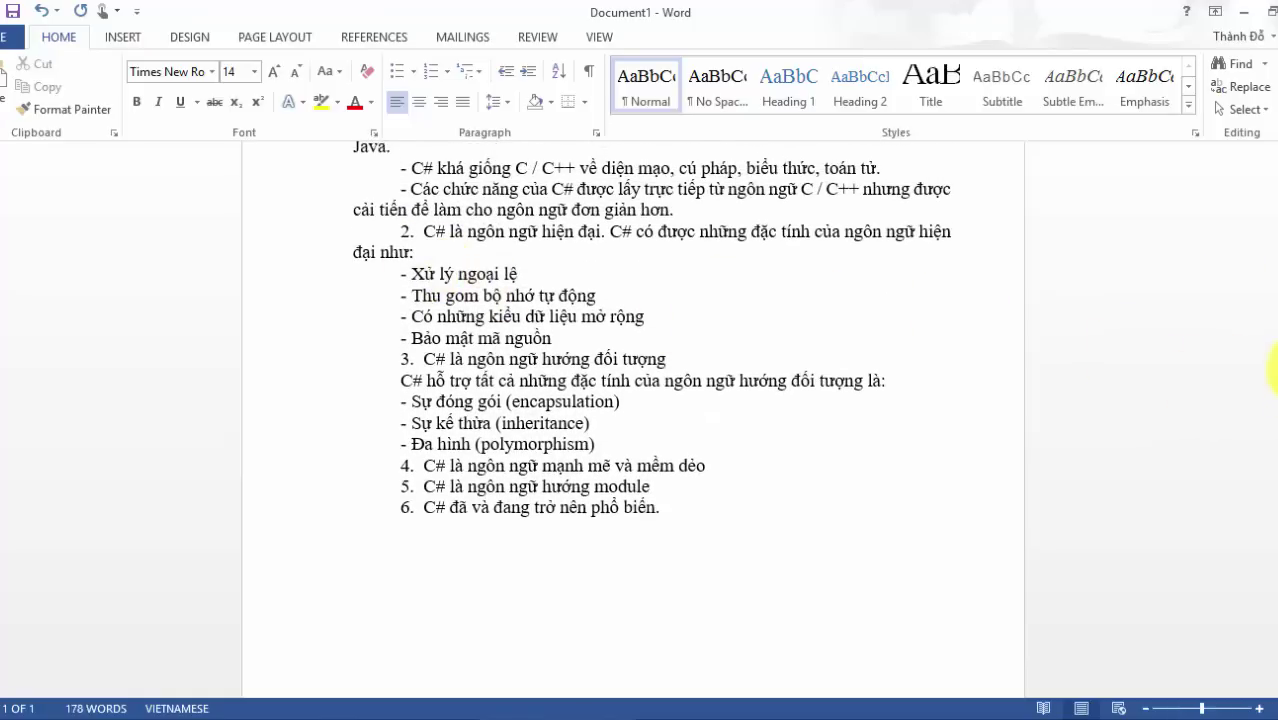
pyautogui.scroll(3, 1272, 350)
pyautogui.moveTo(283, 268); pyautogui.dragTo(265, 352)
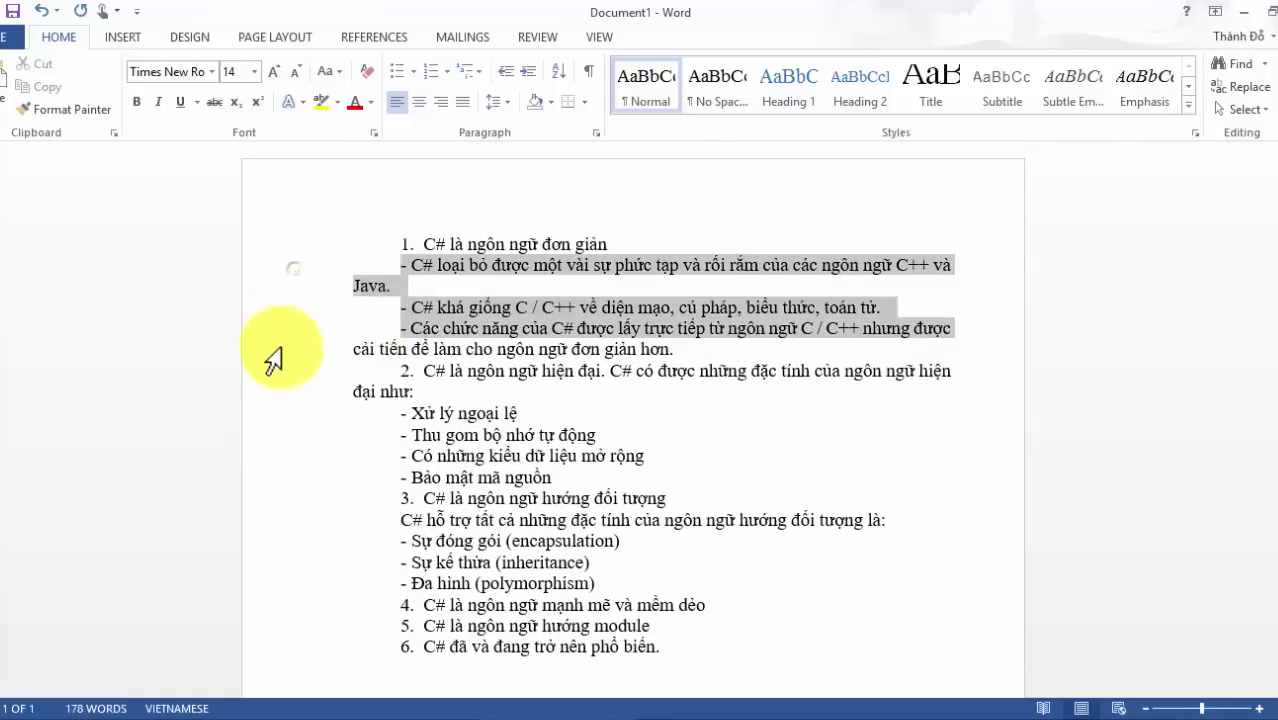
pyautogui.press('Delete')
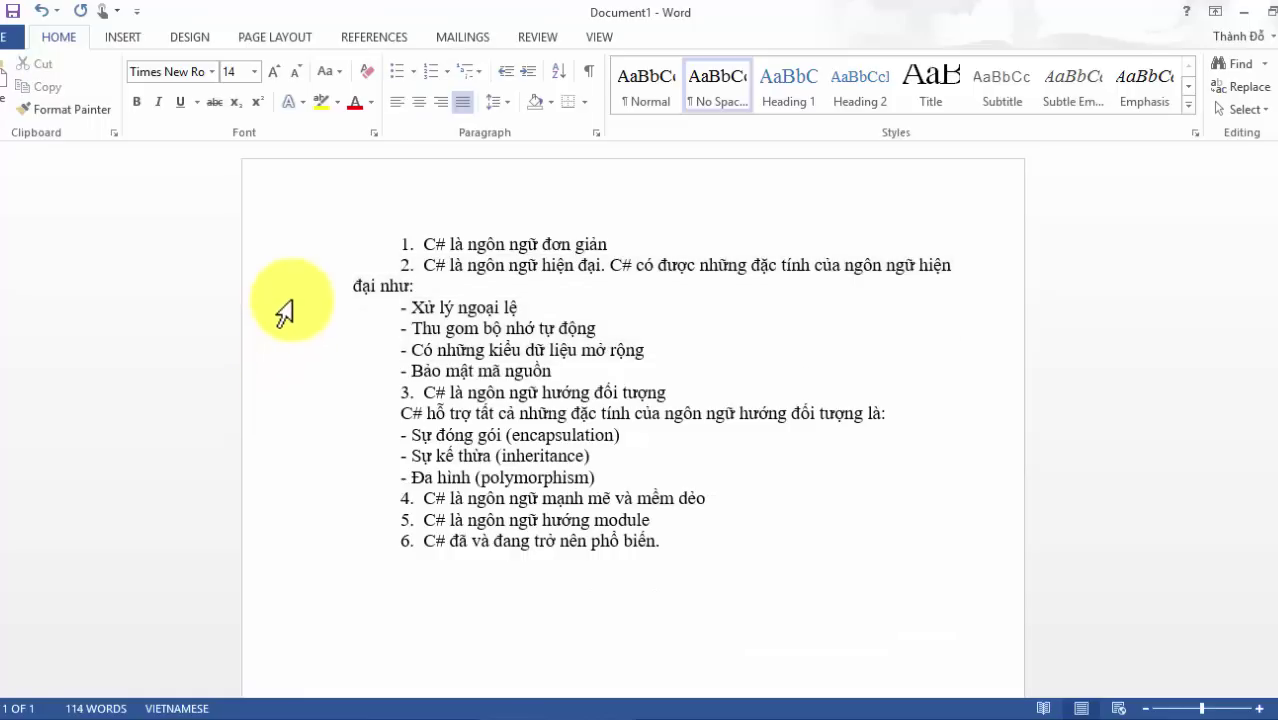
pyautogui.moveTo(283, 285); pyautogui.dragTo(272, 378)
pyautogui.press('Delete')
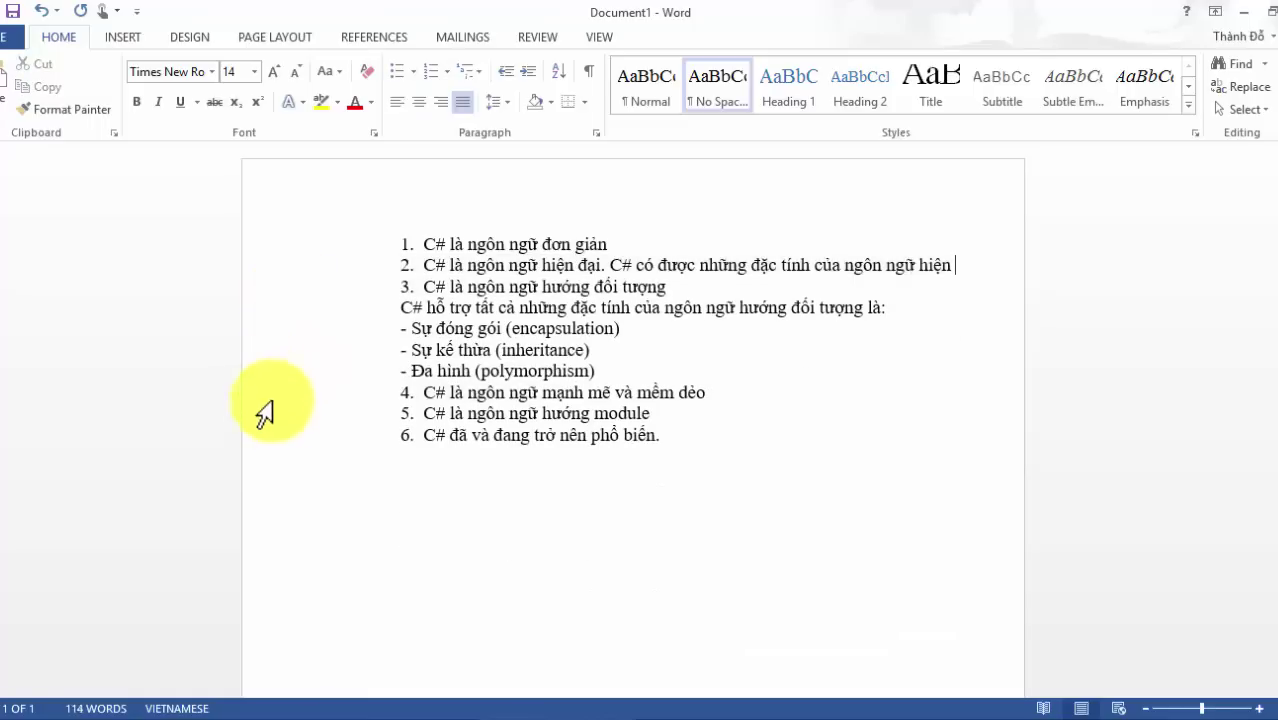
pyautogui.moveTo(302, 306); pyautogui.dragTo(285, 375)
pyautogui.press('Delete')
# - Select and copy the six numbered C# items, then return to PowerPoint
pyautogui.click(322, 245)
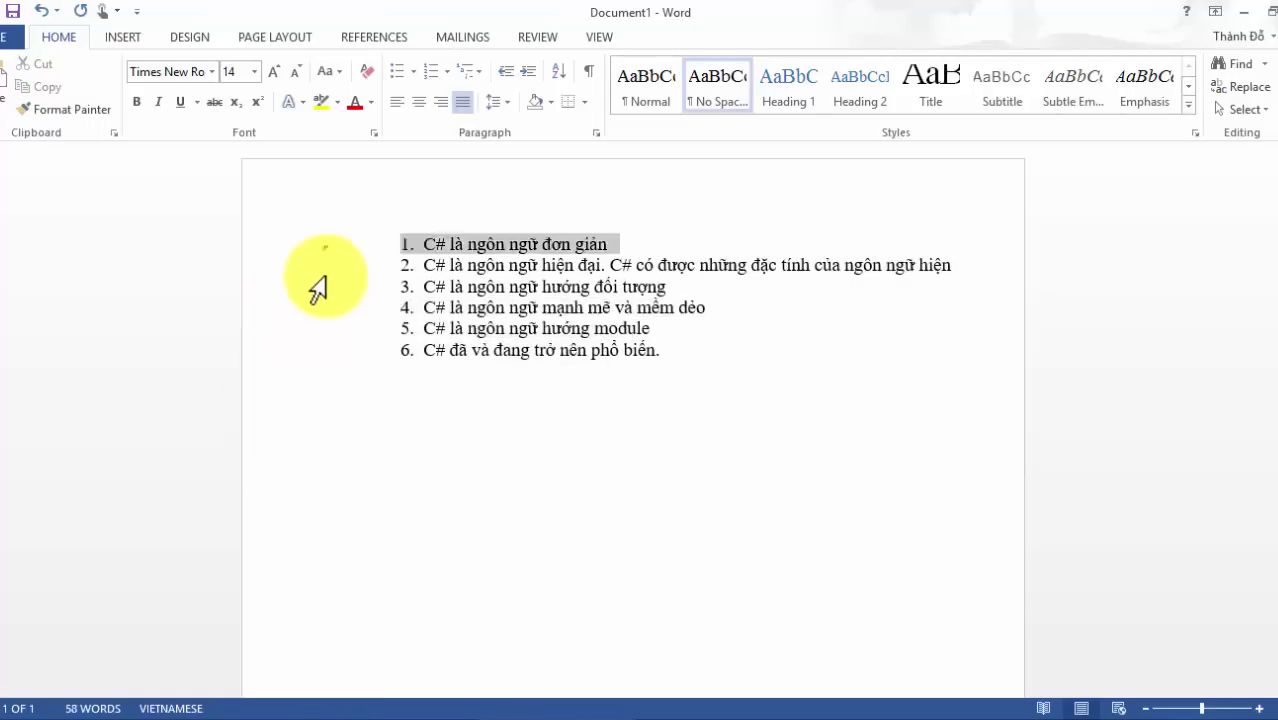
pyautogui.moveTo(312, 282); pyautogui.dragTo(309, 343)
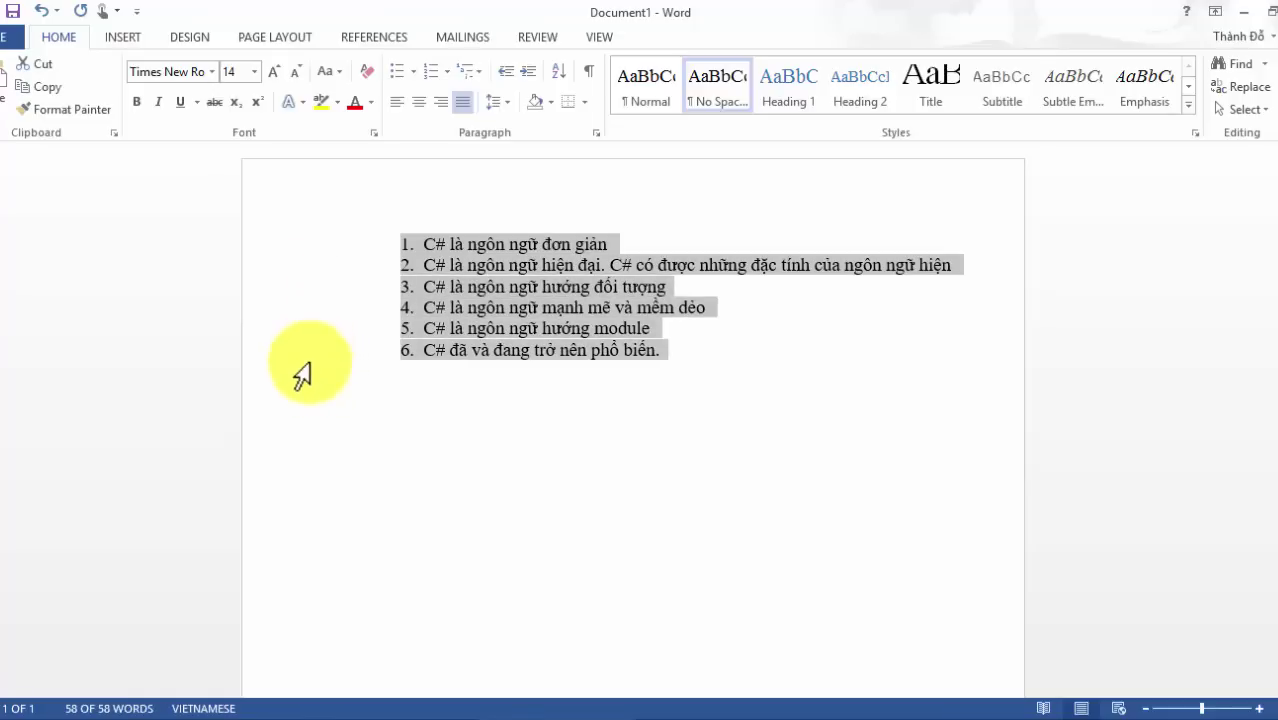
pyautogui.click(665, 712)
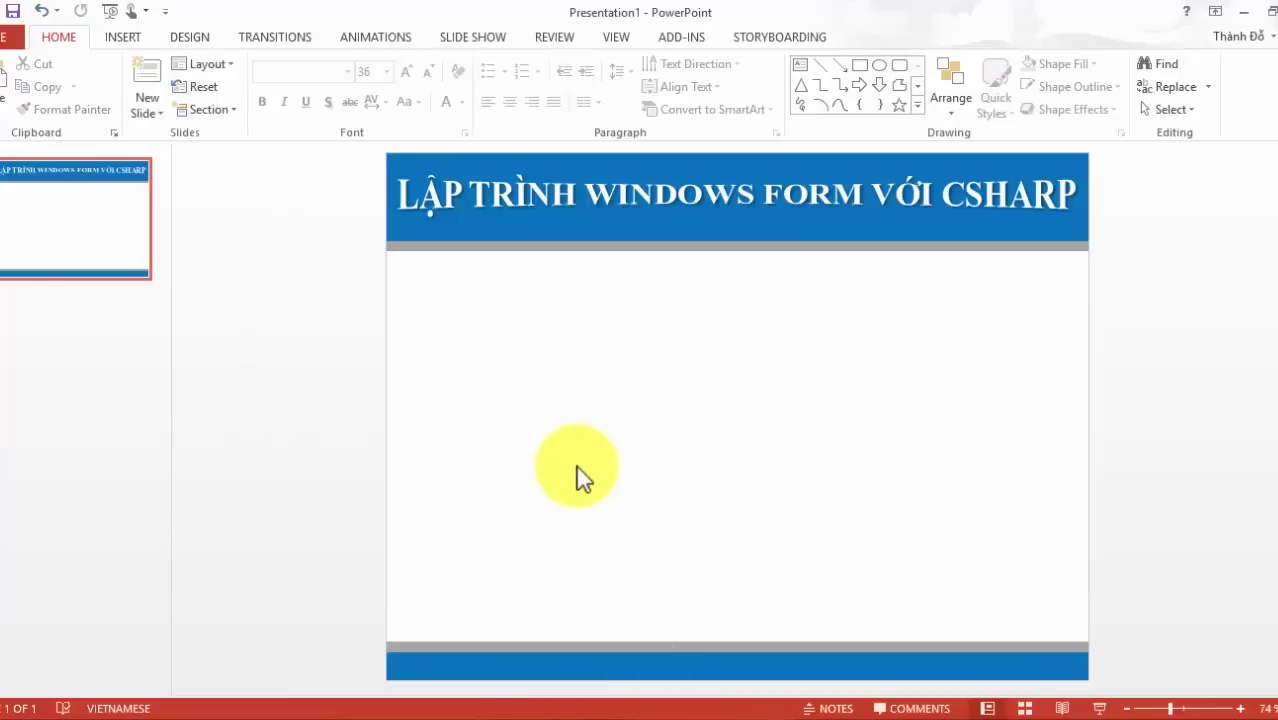
# - Paste the six-item list under the title, enlarge the text to 40 pt and widen the box
pyautogui.hotkey('ctrl', 'v')
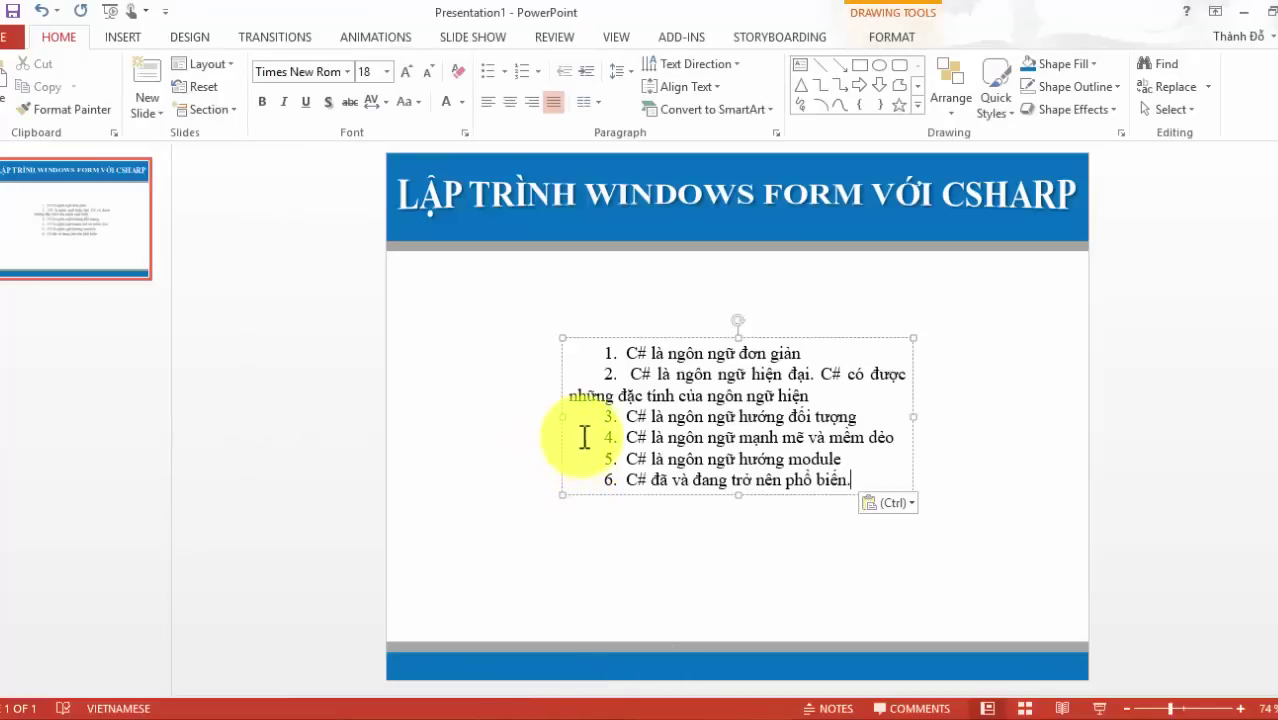
pyautogui.moveTo(595, 491); pyautogui.dragTo(437, 418)
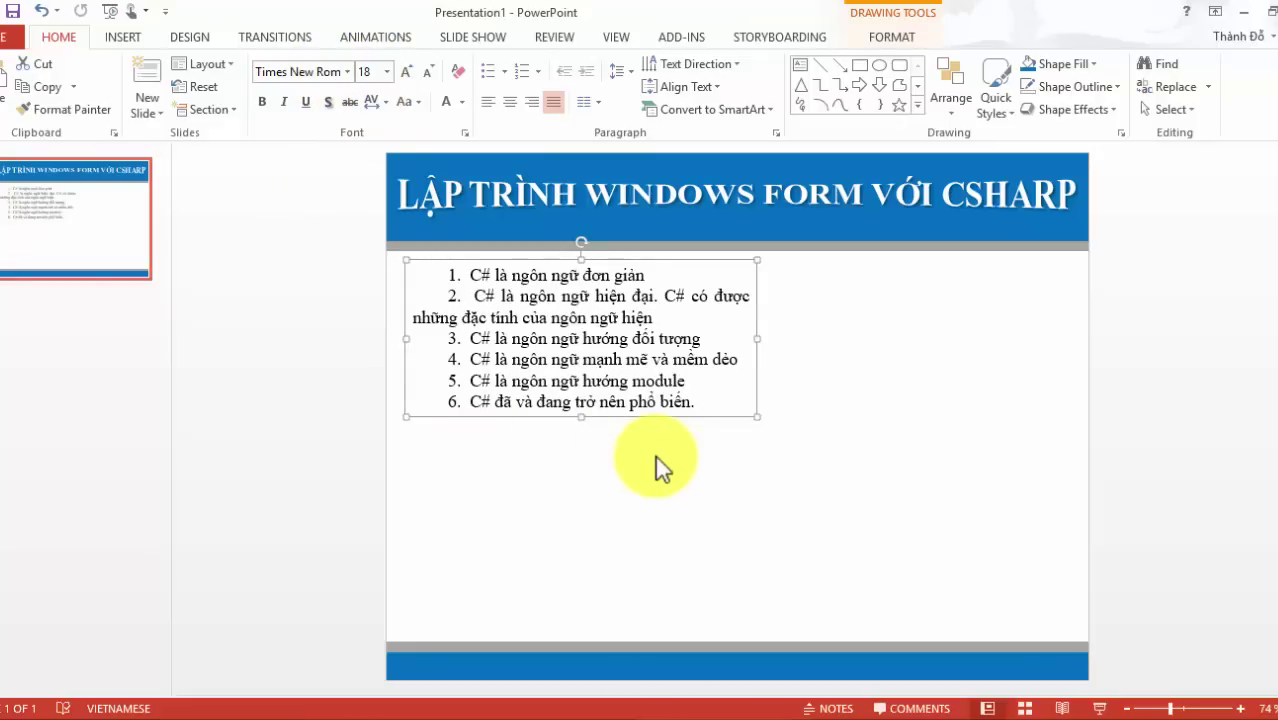
pyautogui.hotkey('ctrl', 'shift', '.')
pyautogui.hotkey('ctrl', 'shift', '.')
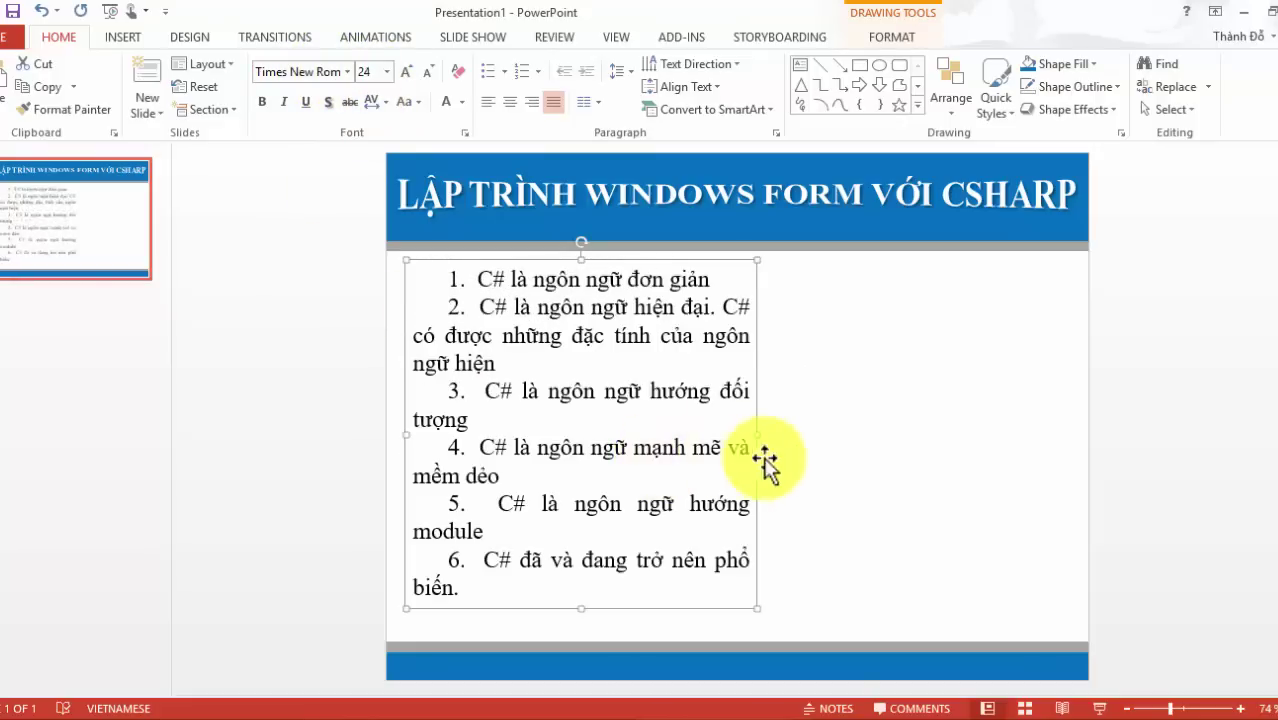
pyautogui.moveTo(766, 435); pyautogui.dragTo(1076, 465)
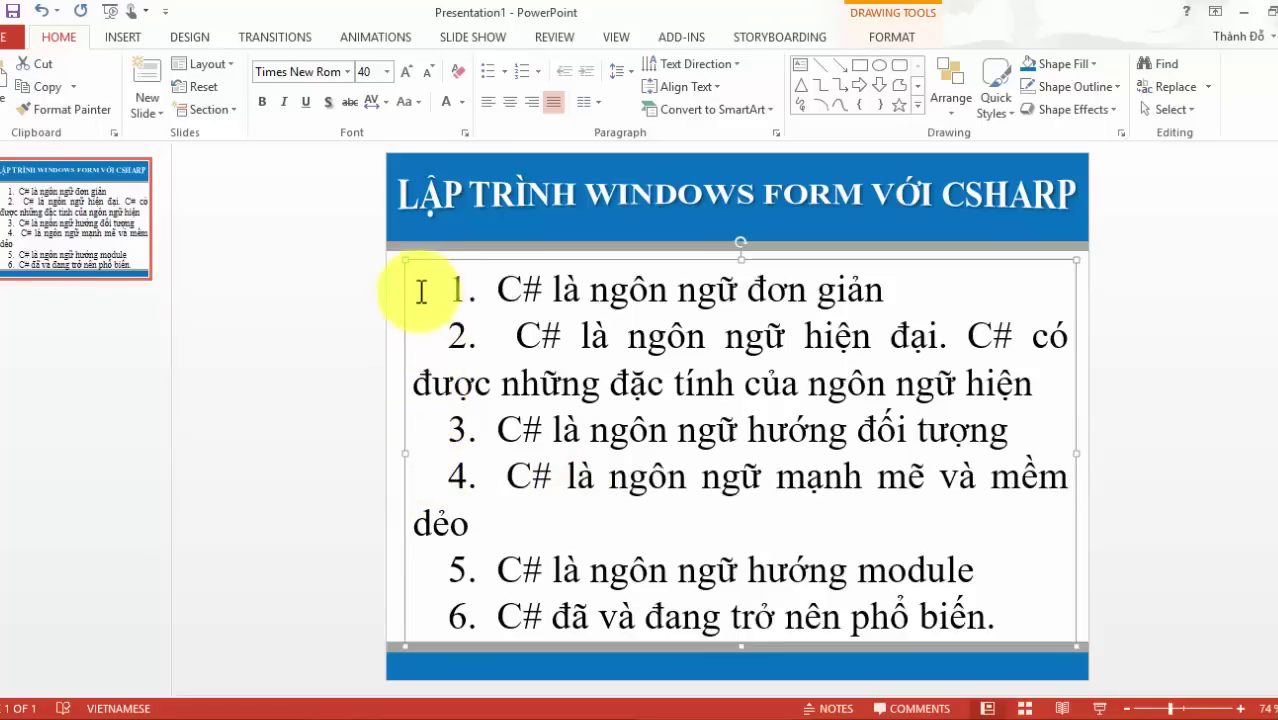
pyautogui.moveTo(434, 288)
pyautogui.mouseDown()
pyautogui.moveTo(836, 603)
pyautogui.moveTo(1005, 616)
pyautogui.mouseUp()
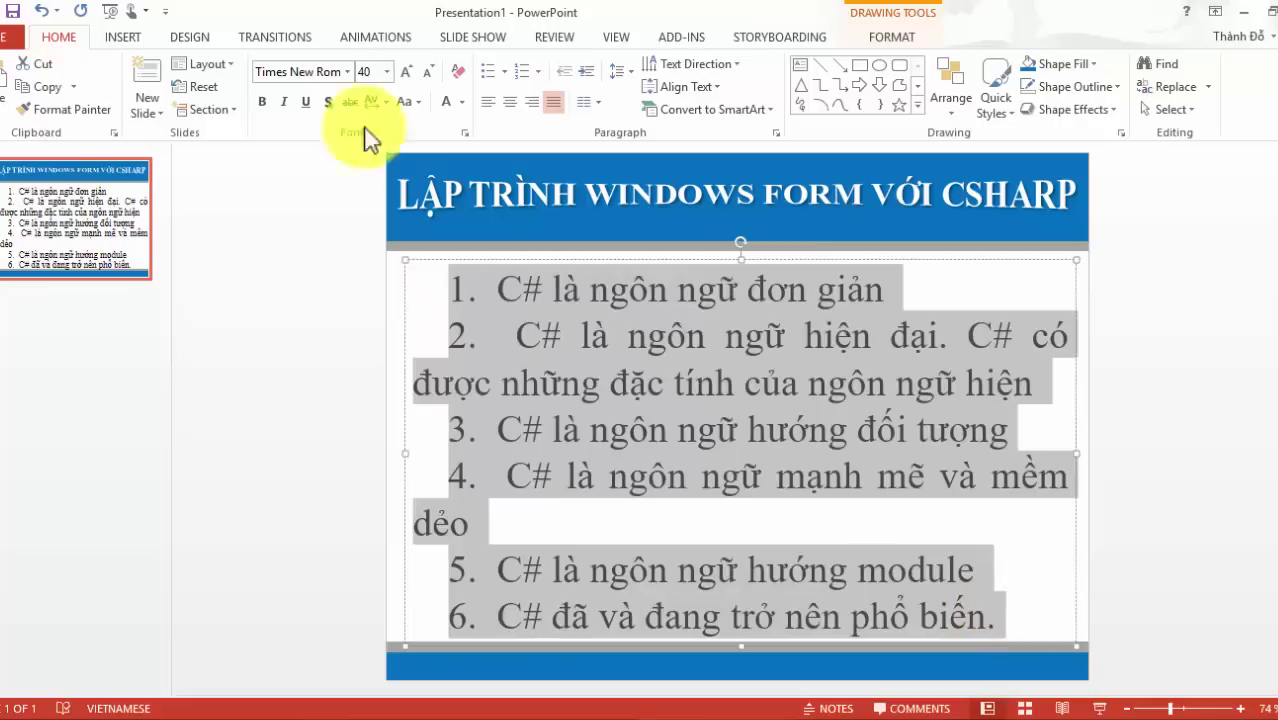
# - Apply a Wipe entrance animation coming From Left to the list
pyautogui.click(372, 37)
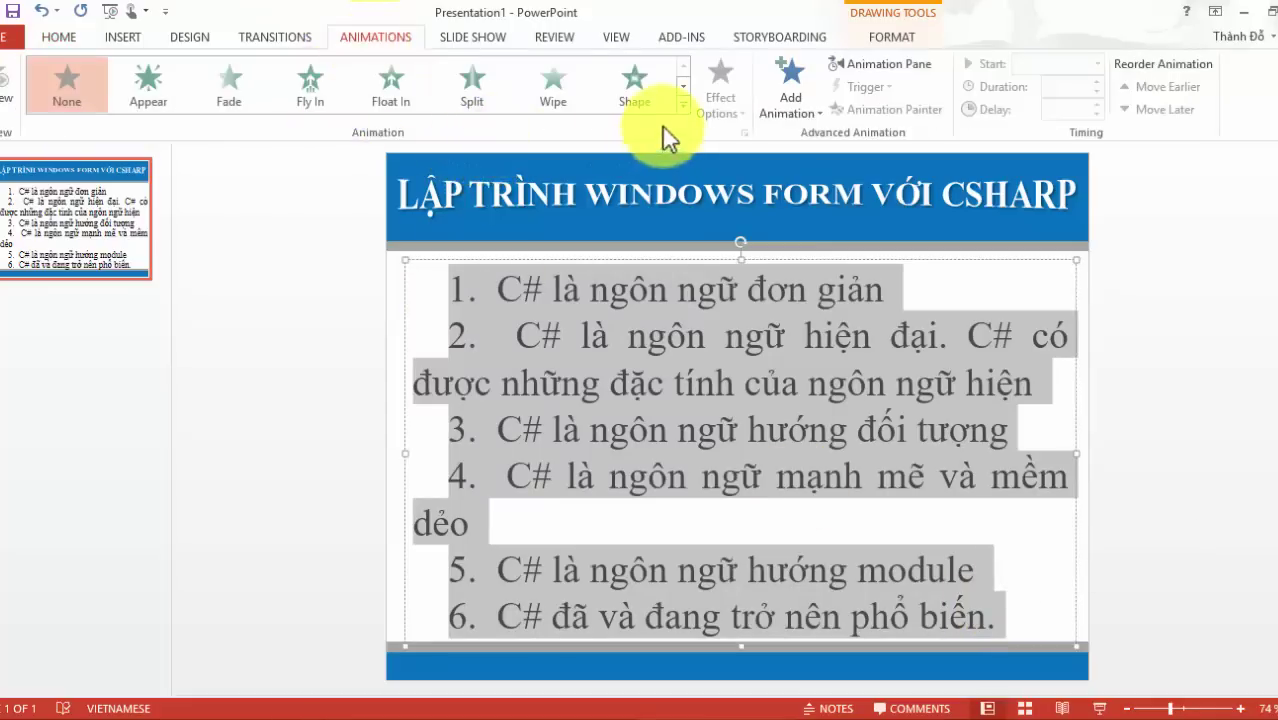
pyautogui.click(545, 100)
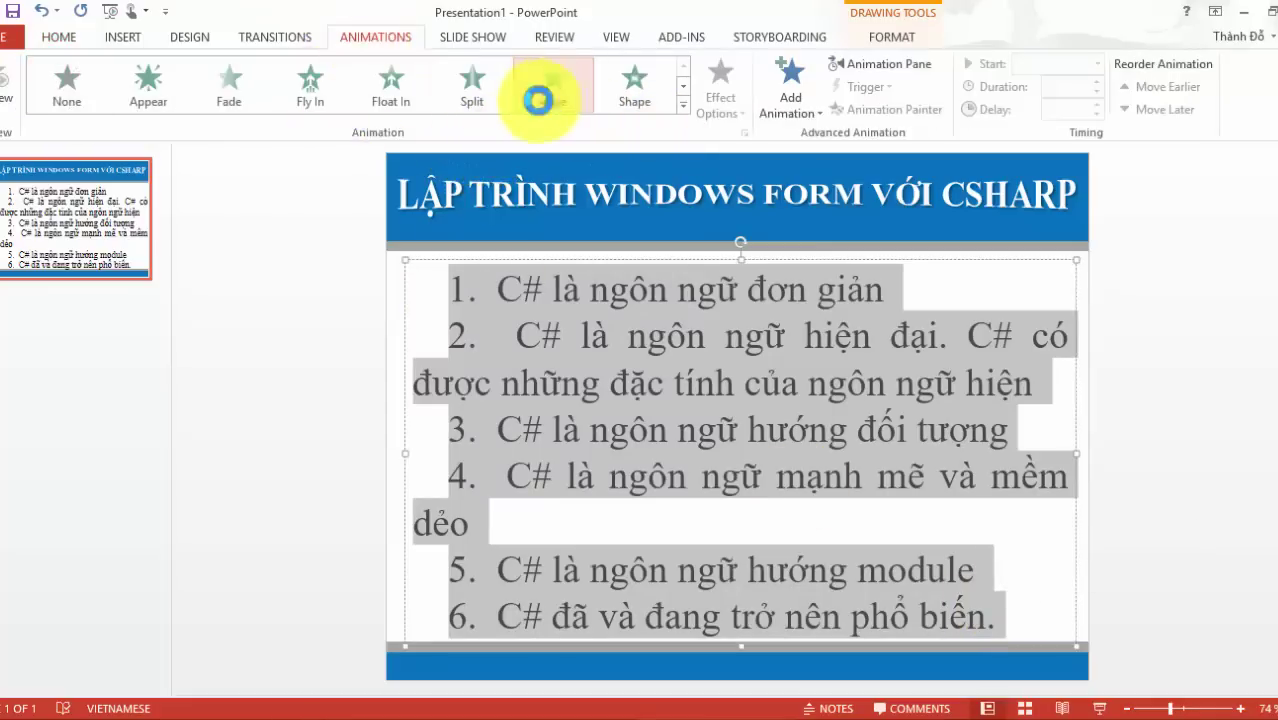
pyautogui.click(720, 90)
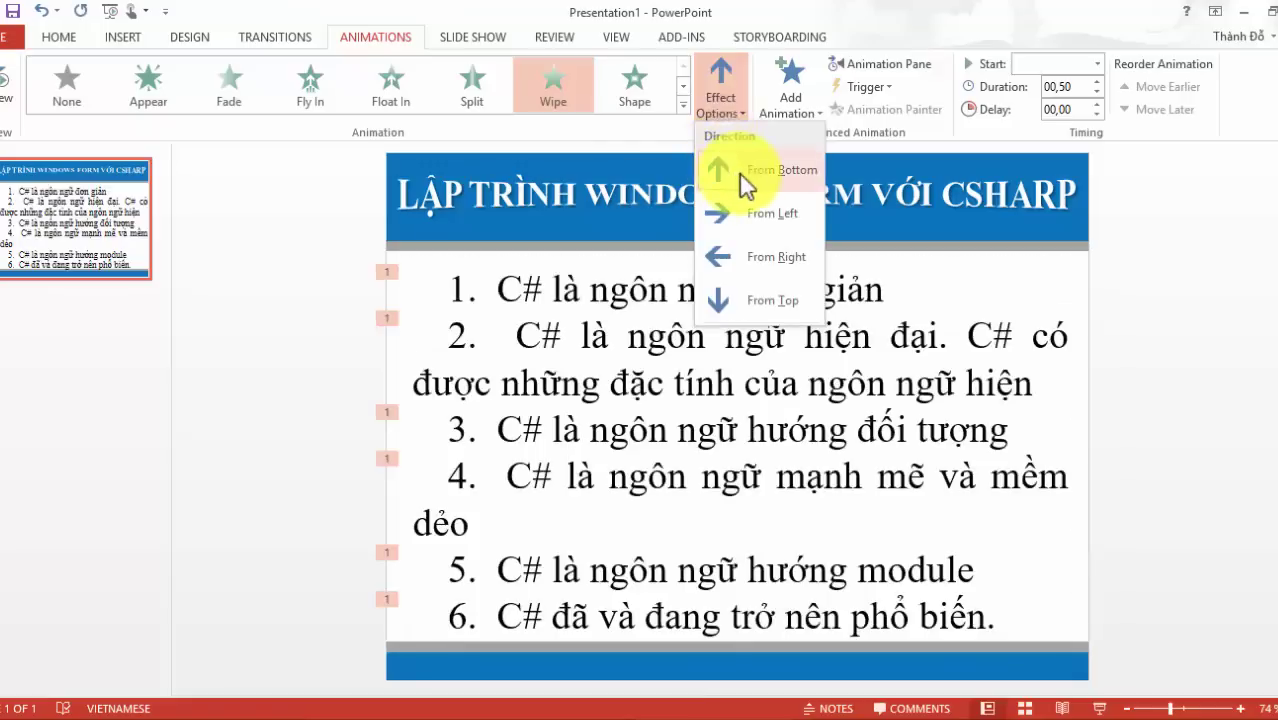
pyautogui.click(746, 211)
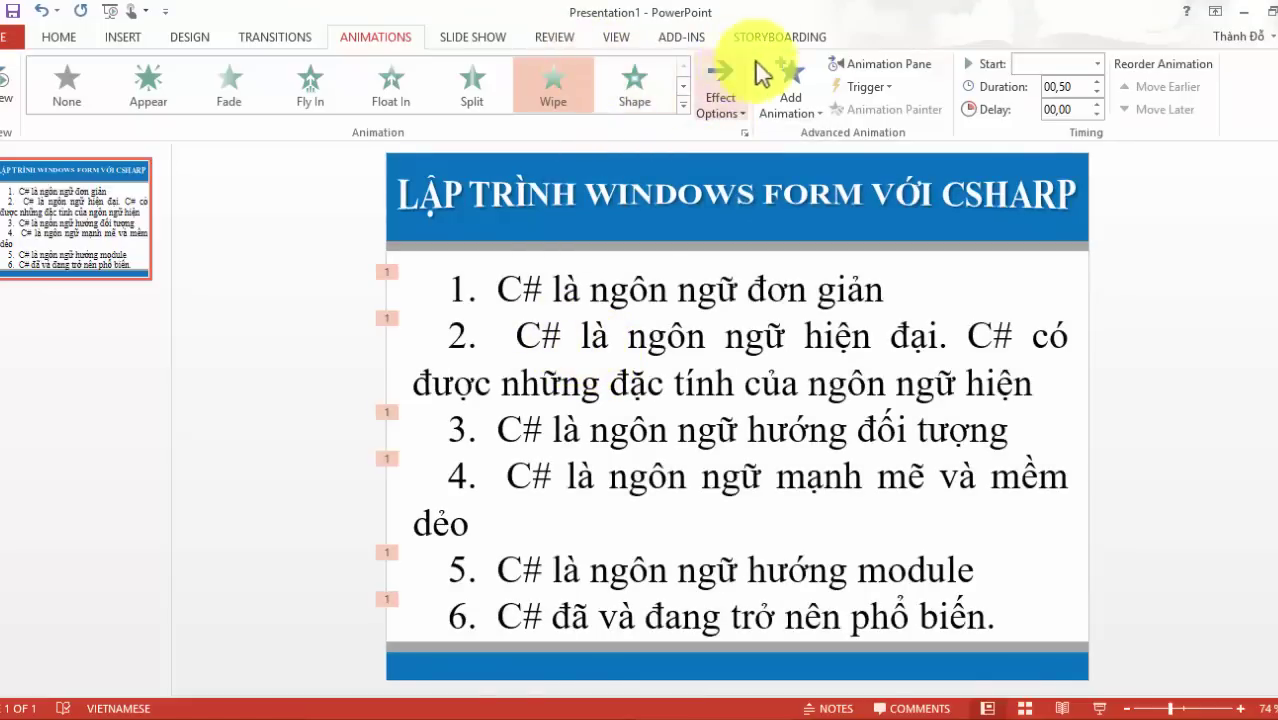
# - Set the six list animations to Start On Click and show the speaker notes pane
pyautogui.click(876, 64)
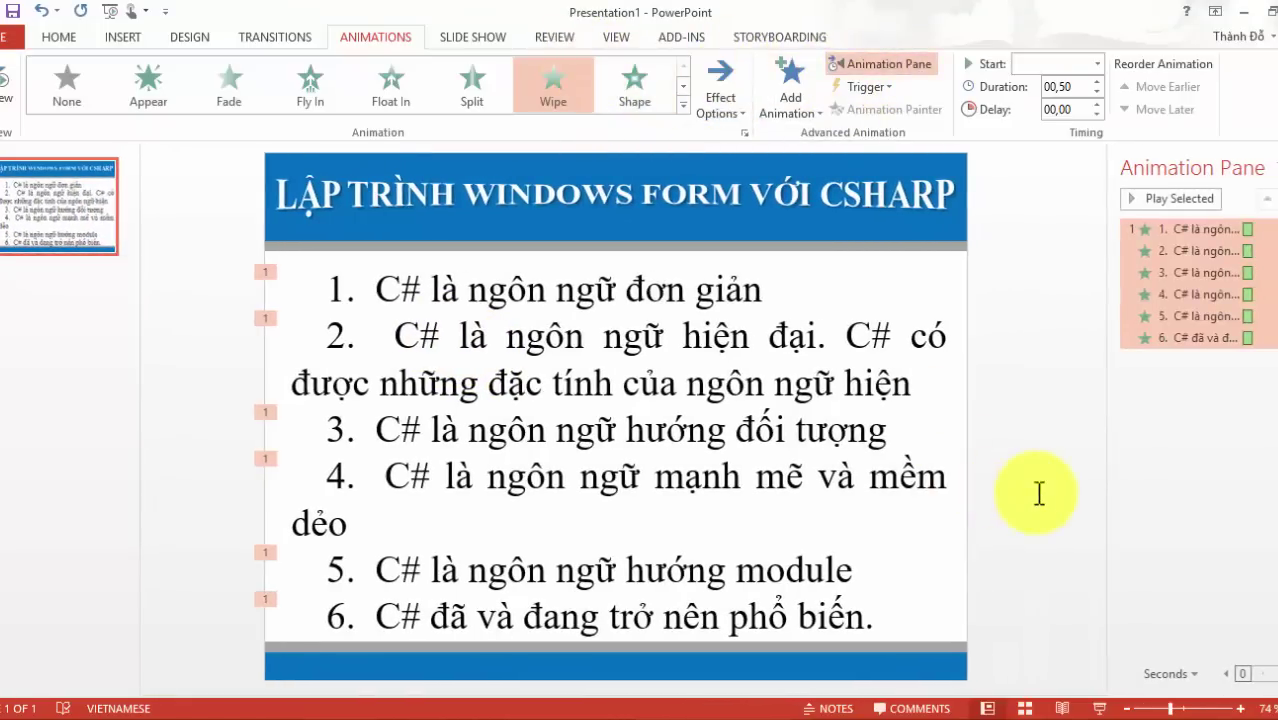
pyautogui.rightClick(1262, 345)
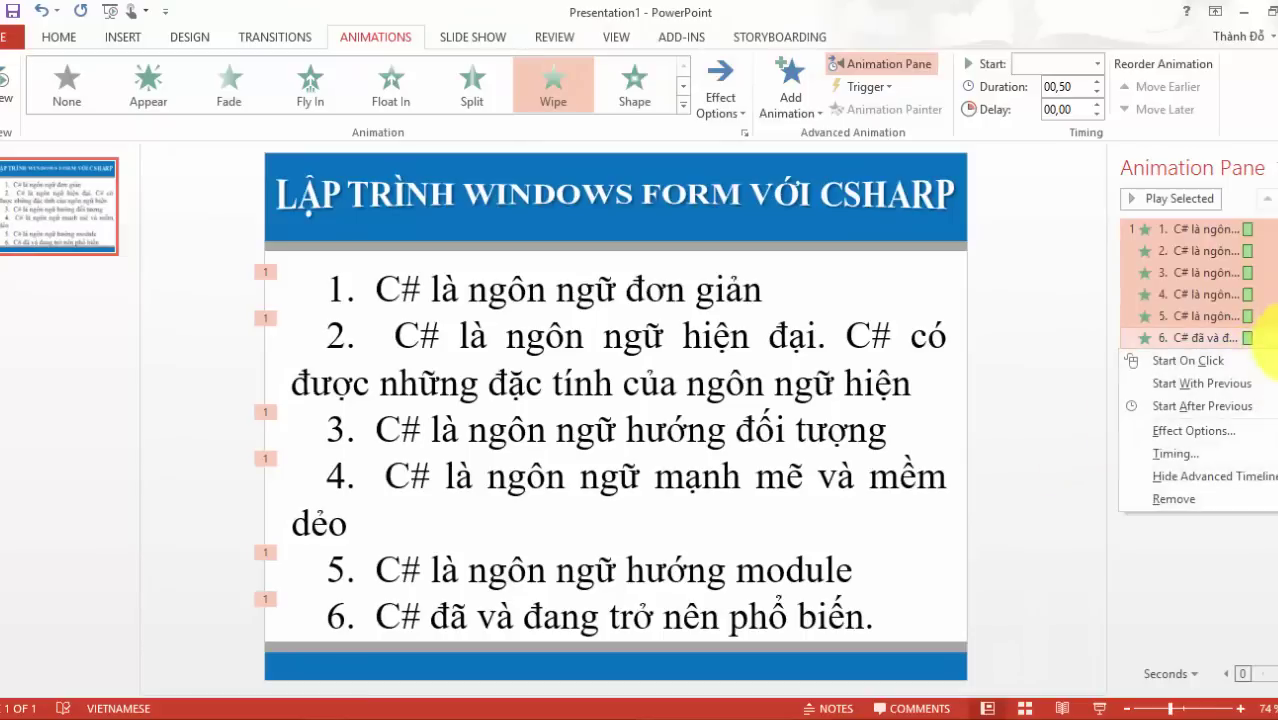
pyautogui.click(1245, 362)
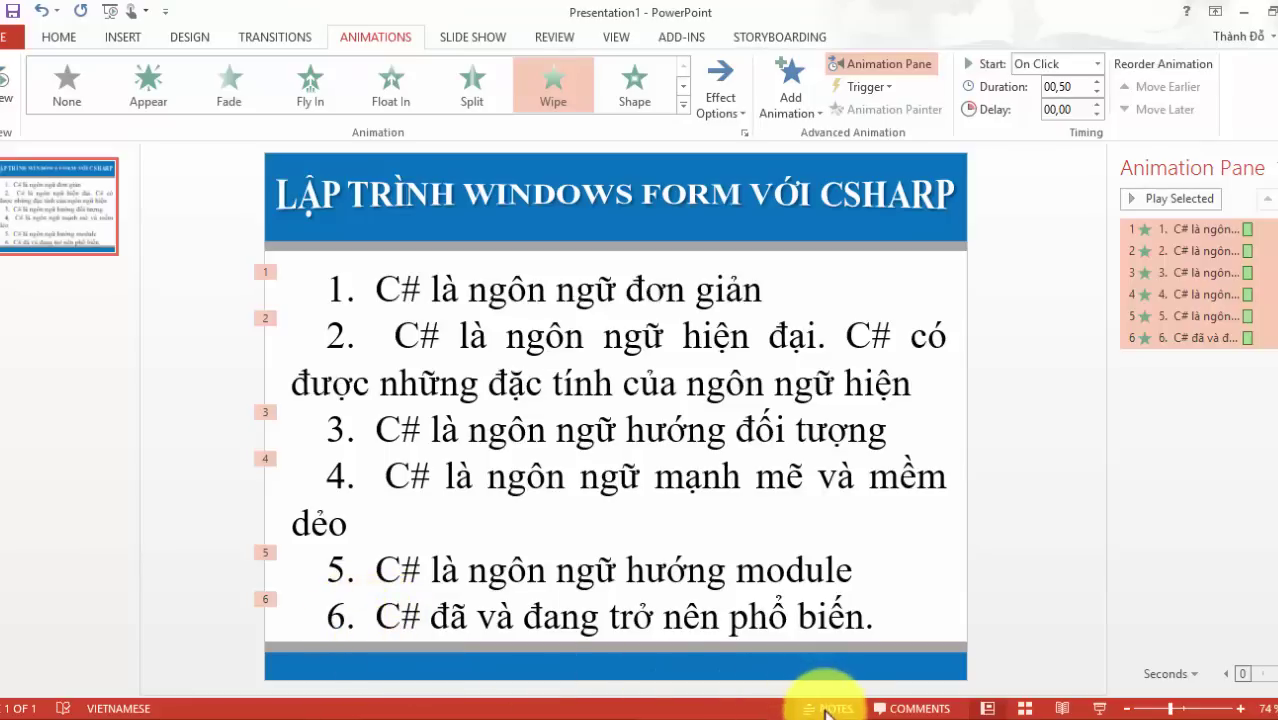
pyautogui.click(826, 708)
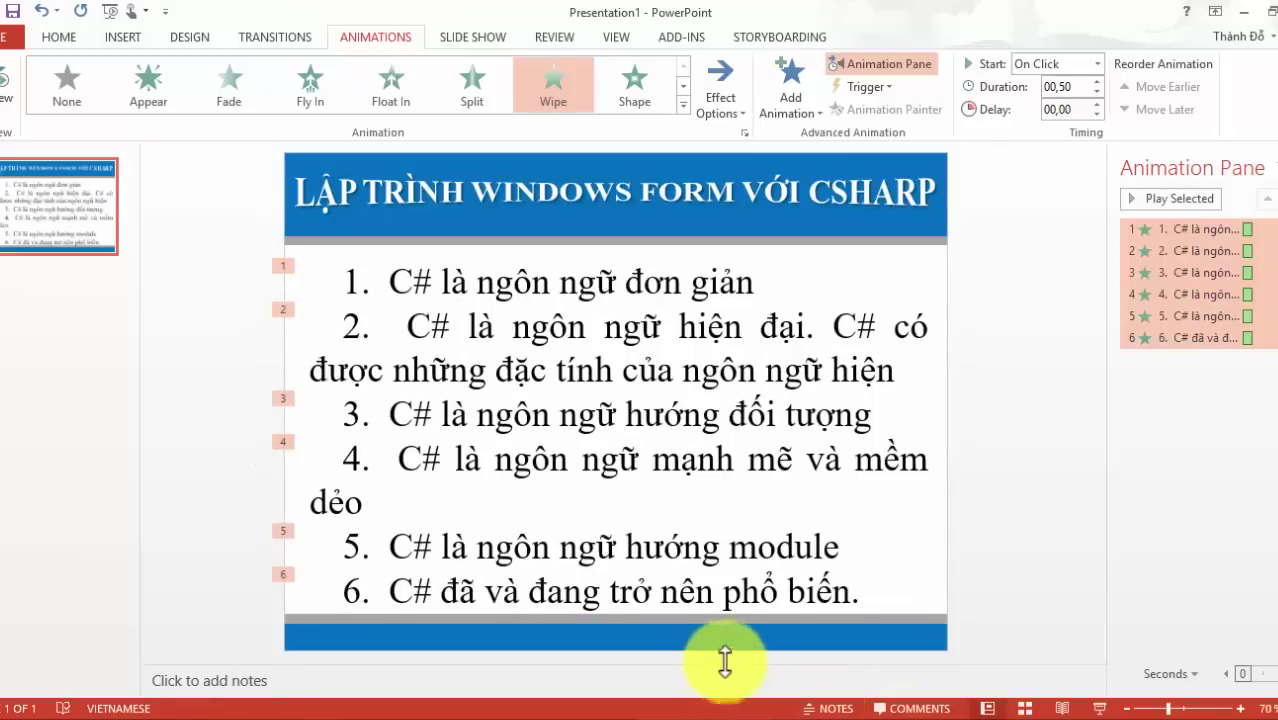
# - Enlarge the notes pane and copy the C# explanation text through Bước 4 in Word
pyautogui.moveTo(725, 662); pyautogui.dragTo(705, 510)
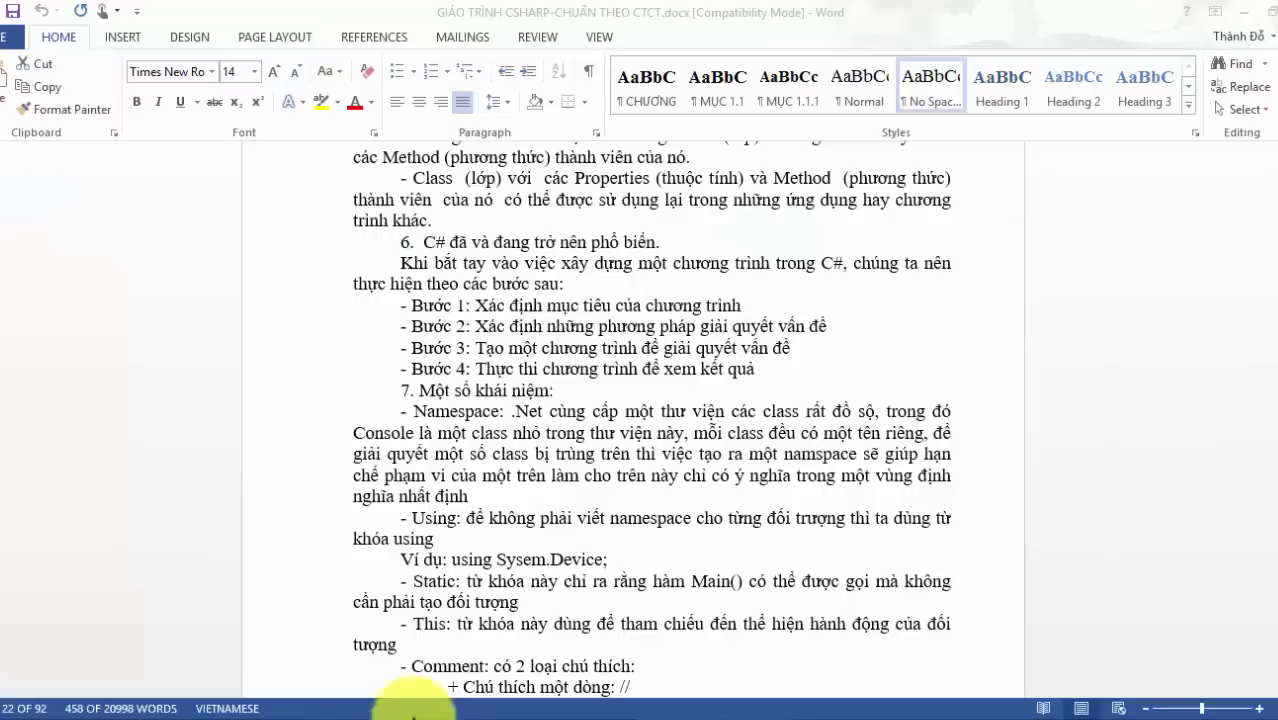
pyautogui.click(400, 715)
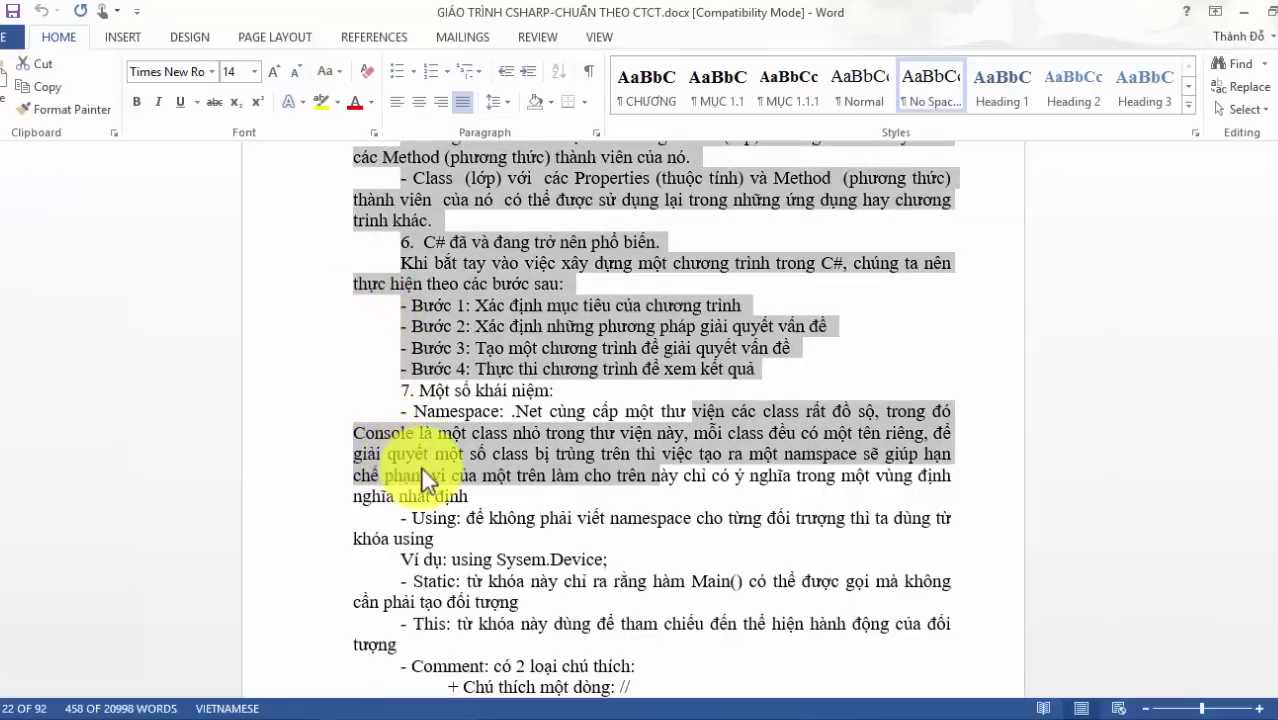
pyautogui.hotkey('shift', 'Down')
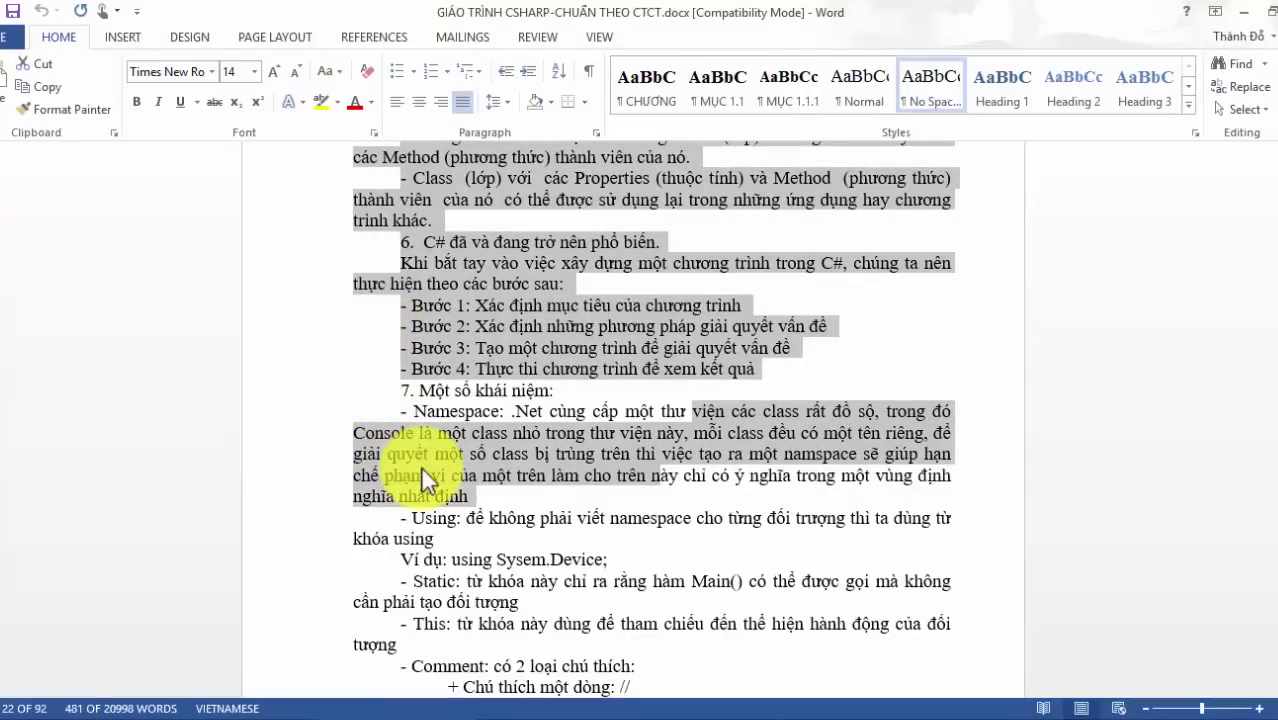
pyautogui.hotkey('shift', 'Up')
pyautogui.hotkey('shift', 'Up')
pyautogui.hotkey('shift', 'Up')
pyautogui.hotkey('shift', 'Down')
pyautogui.hotkey('shift', 'Down')
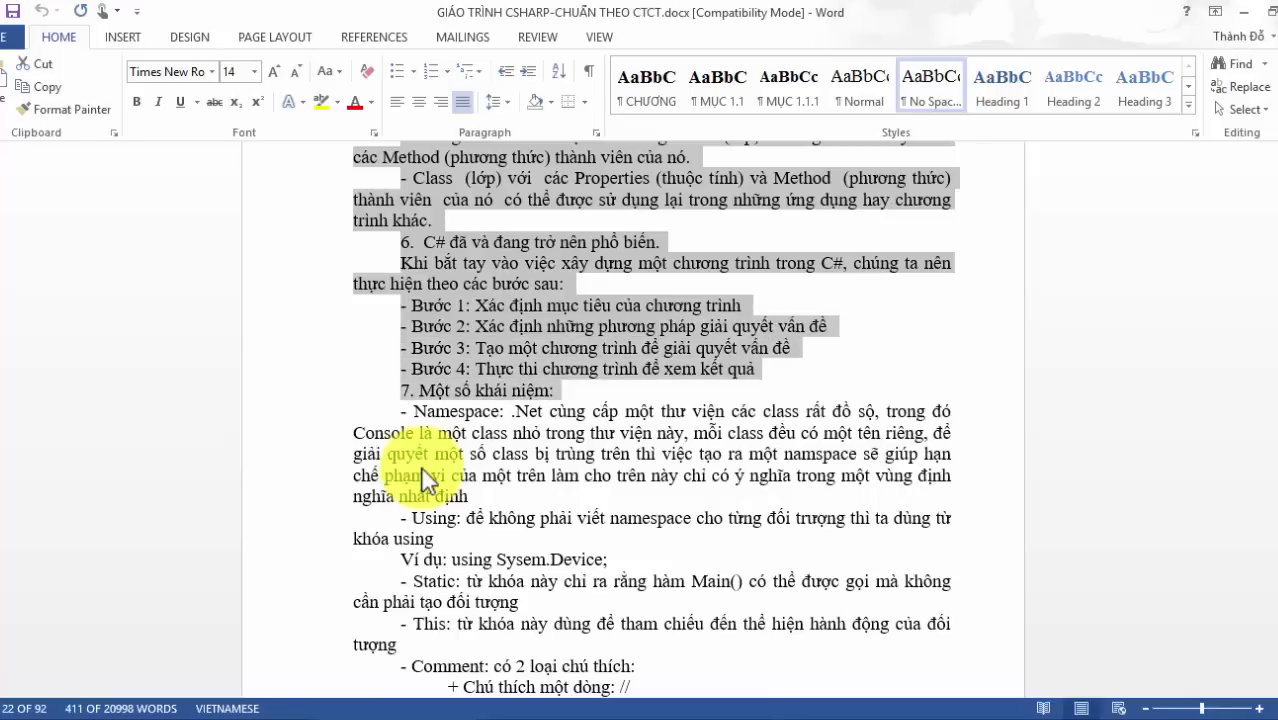
pyautogui.hotkey('shift', 'Up')
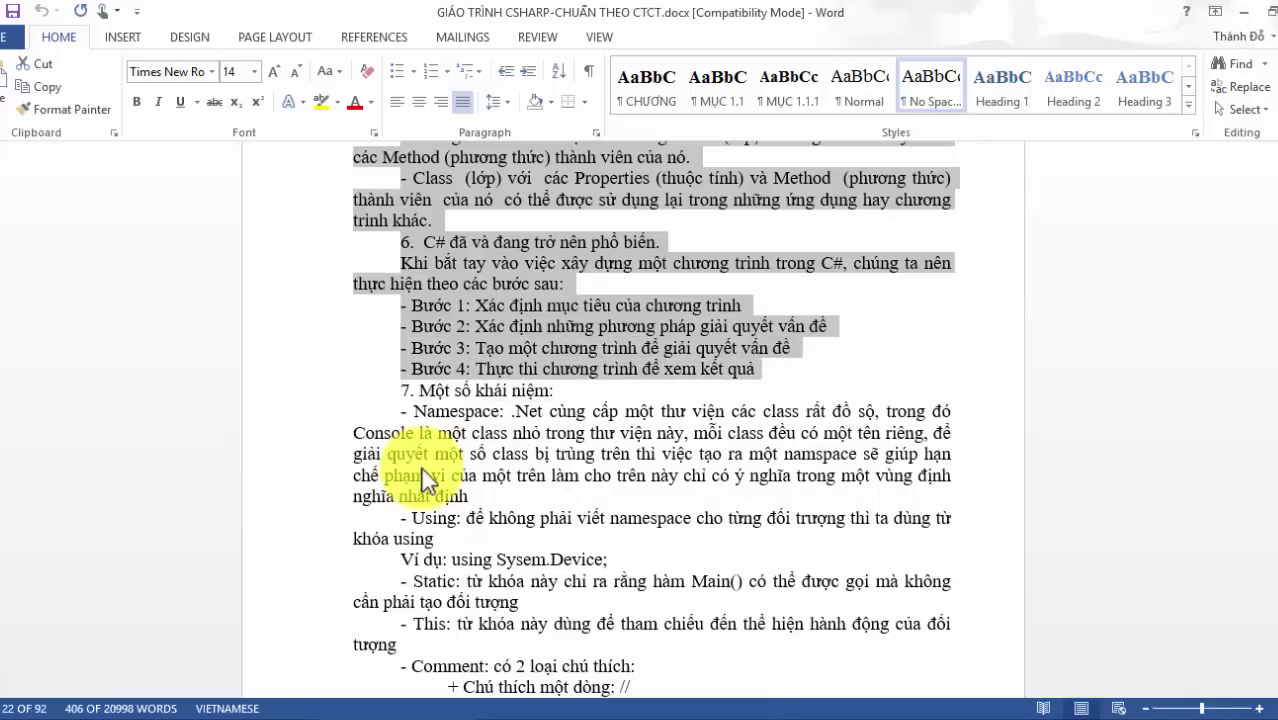
# - Paste the C# explanation into the speaker notes and start the slide show
pyautogui.click(688, 714)
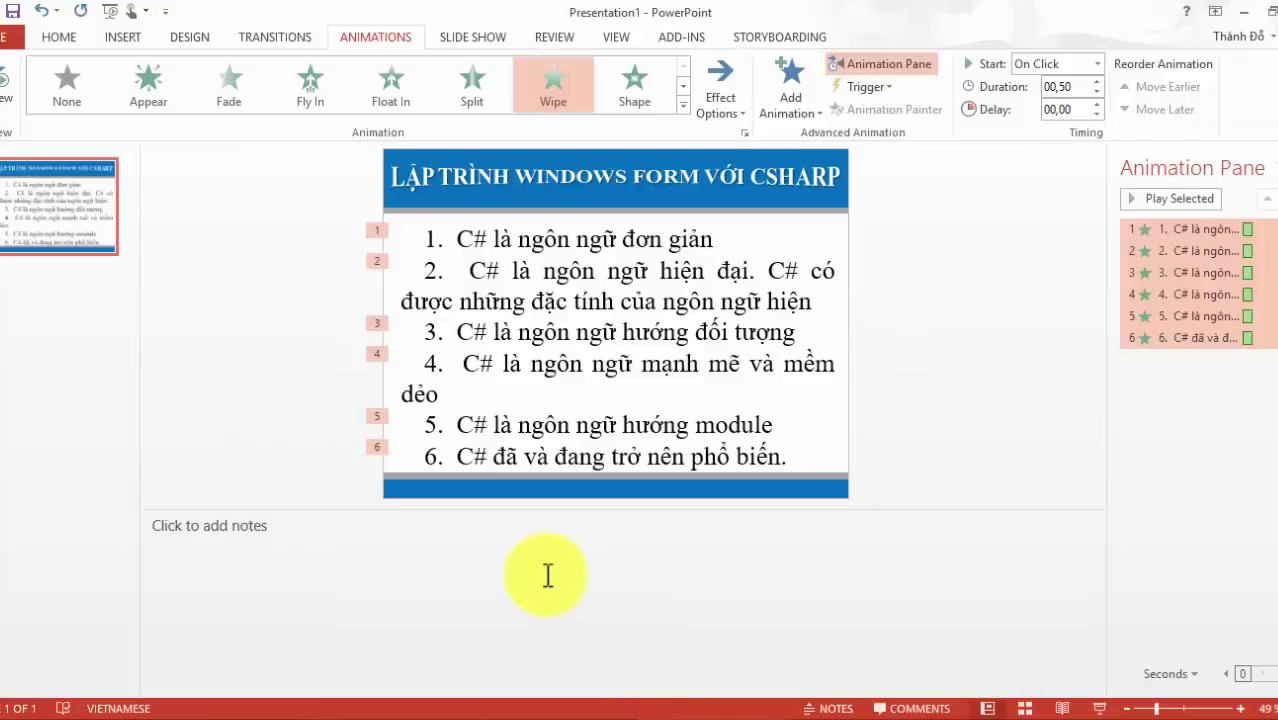
pyautogui.hotkey('ctrl', 'v')
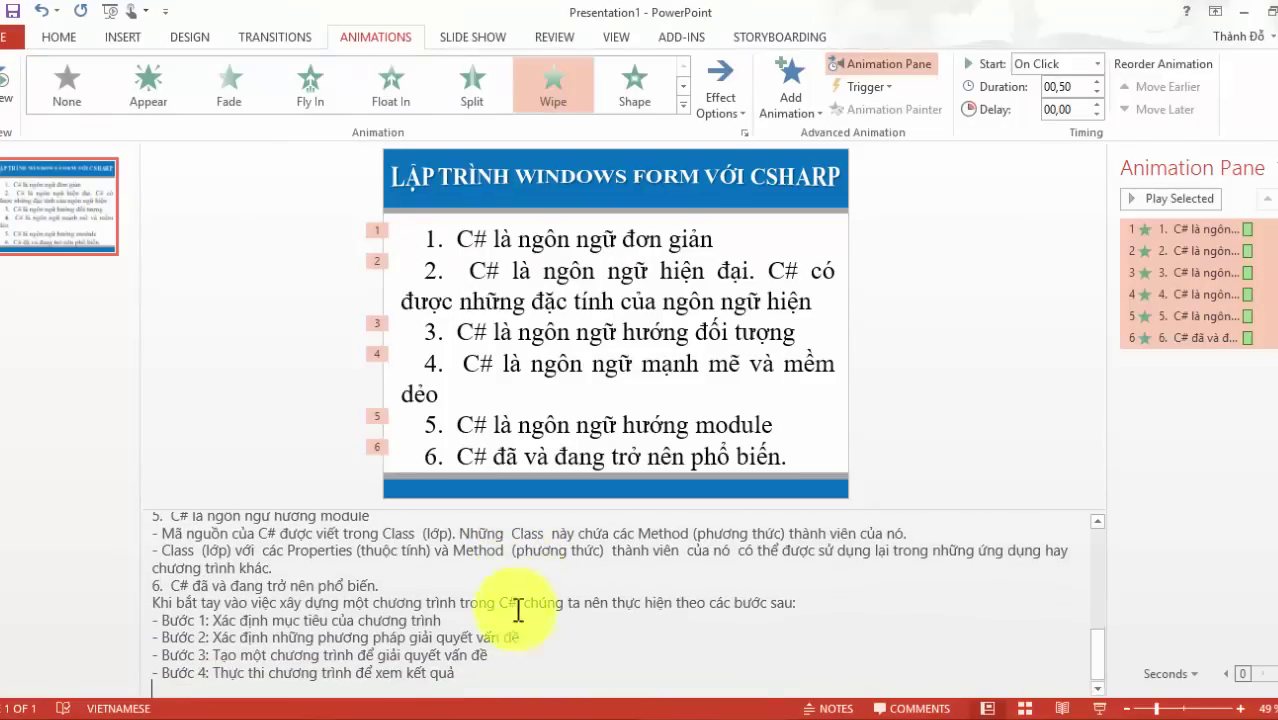
pyautogui.moveTo(1098, 660); pyautogui.dragTo(1118, 548)
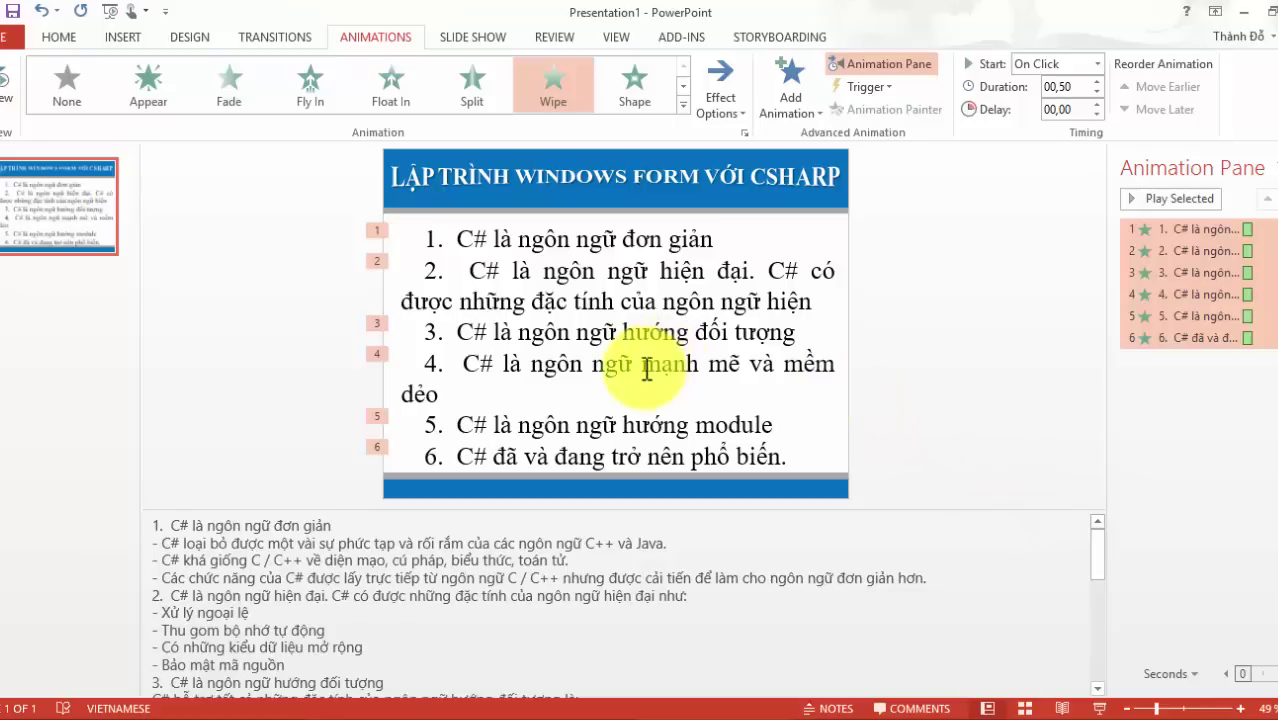
pyautogui.click(1099, 706)
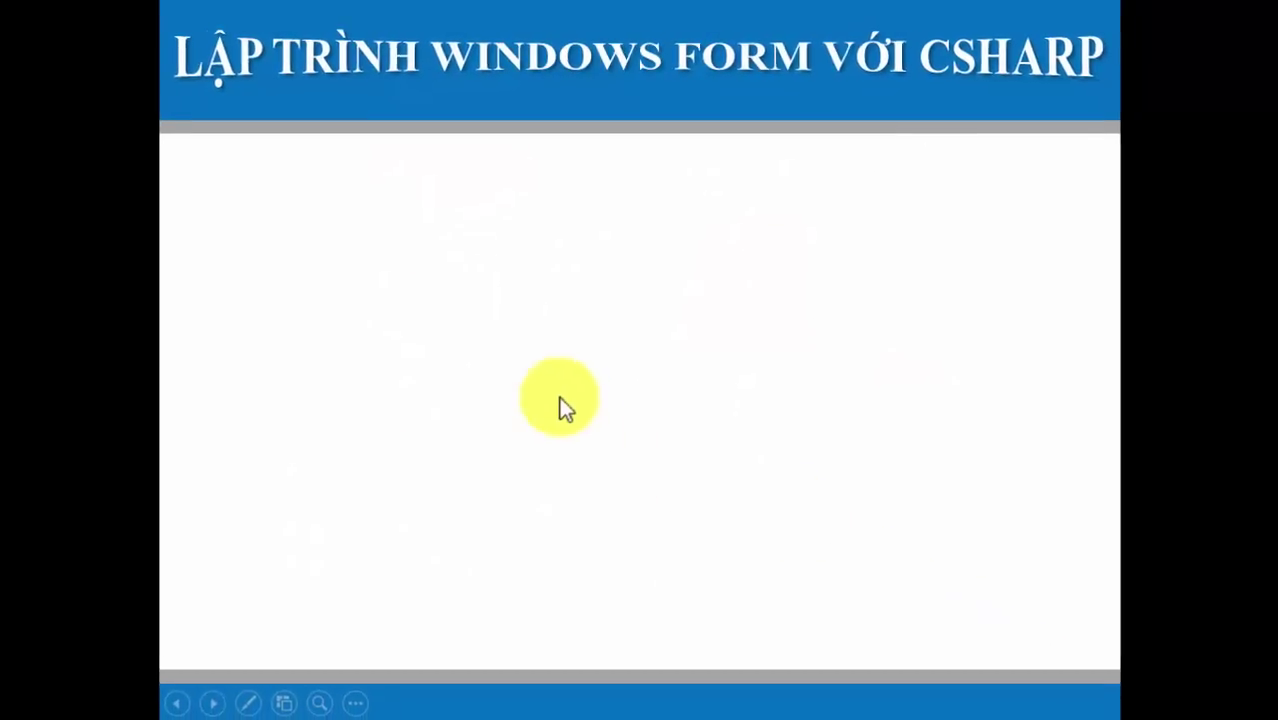
# - Switch the running slide show to Presenter View
pyautogui.click(356, 702)
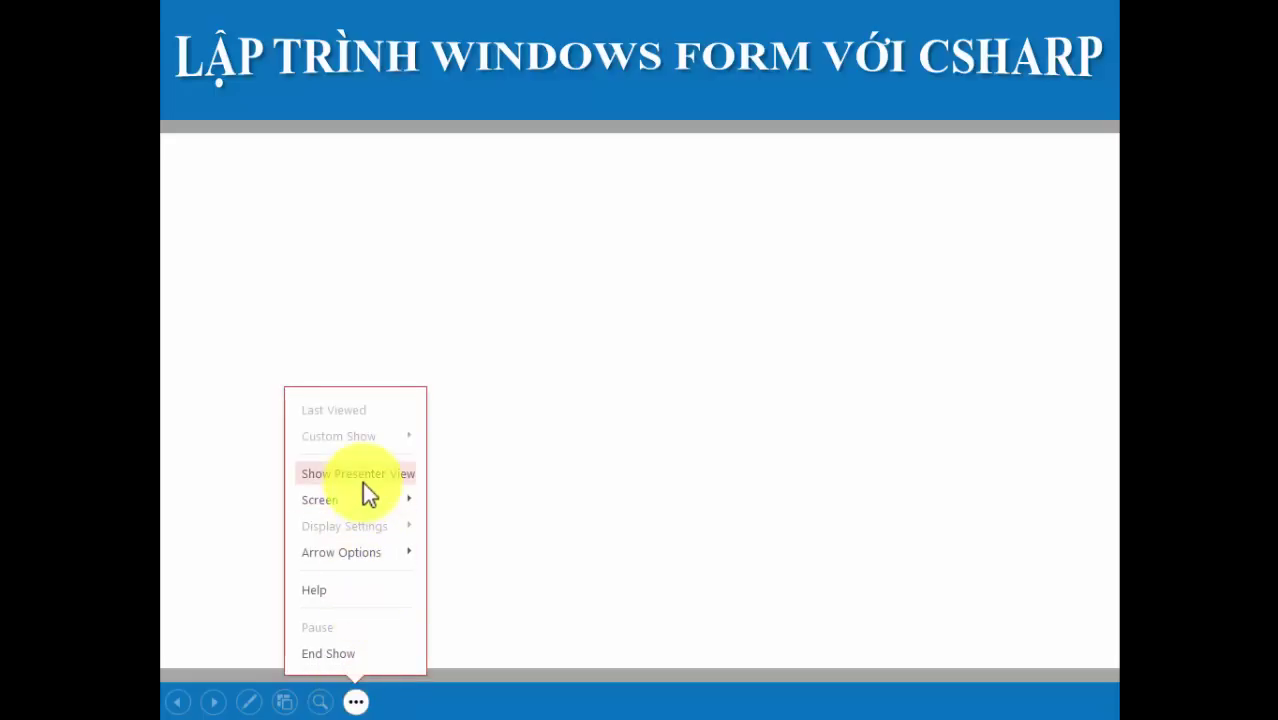
pyautogui.click(388, 475)
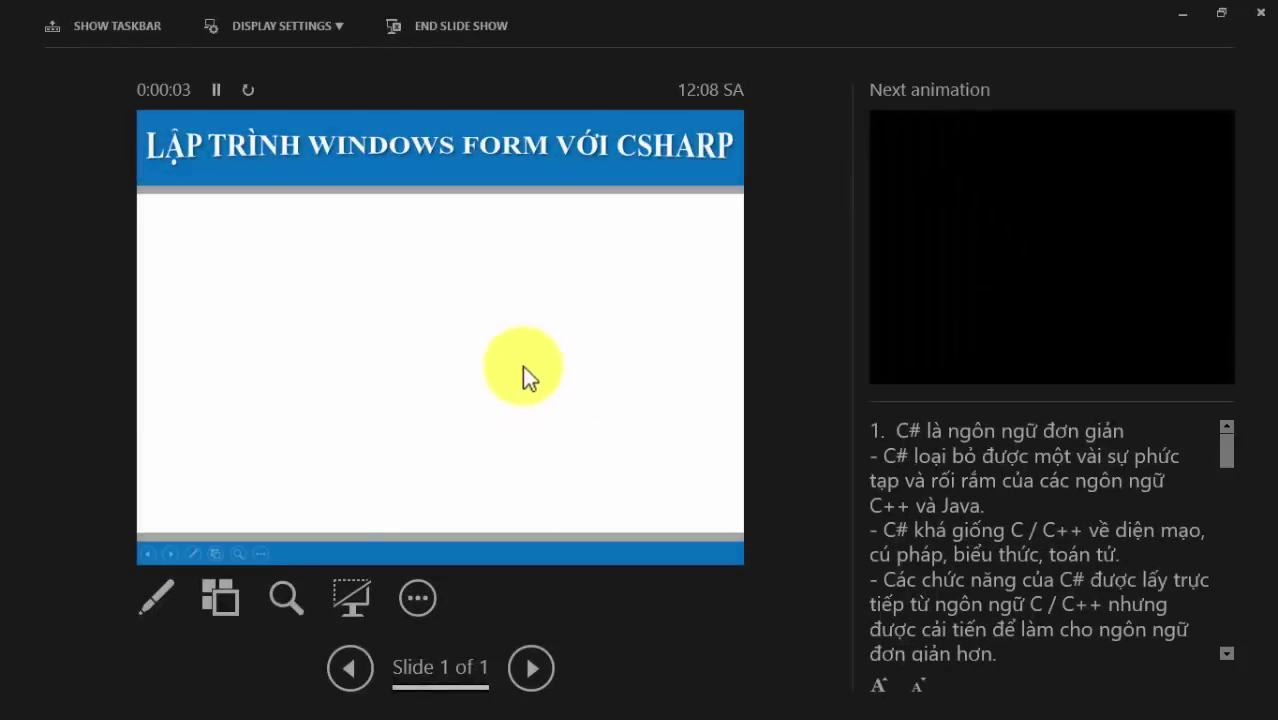
pyautogui.scroll(-2, 1230, 450)
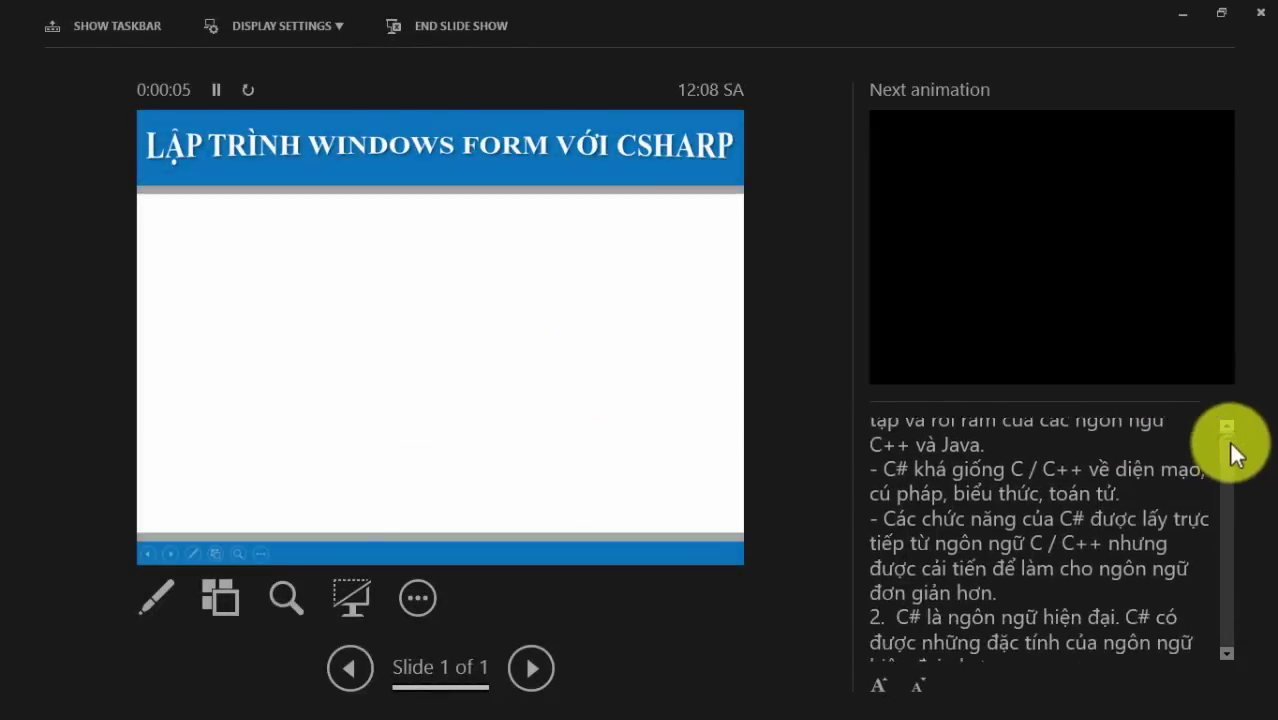
pyautogui.scroll(2, 1227, 430)
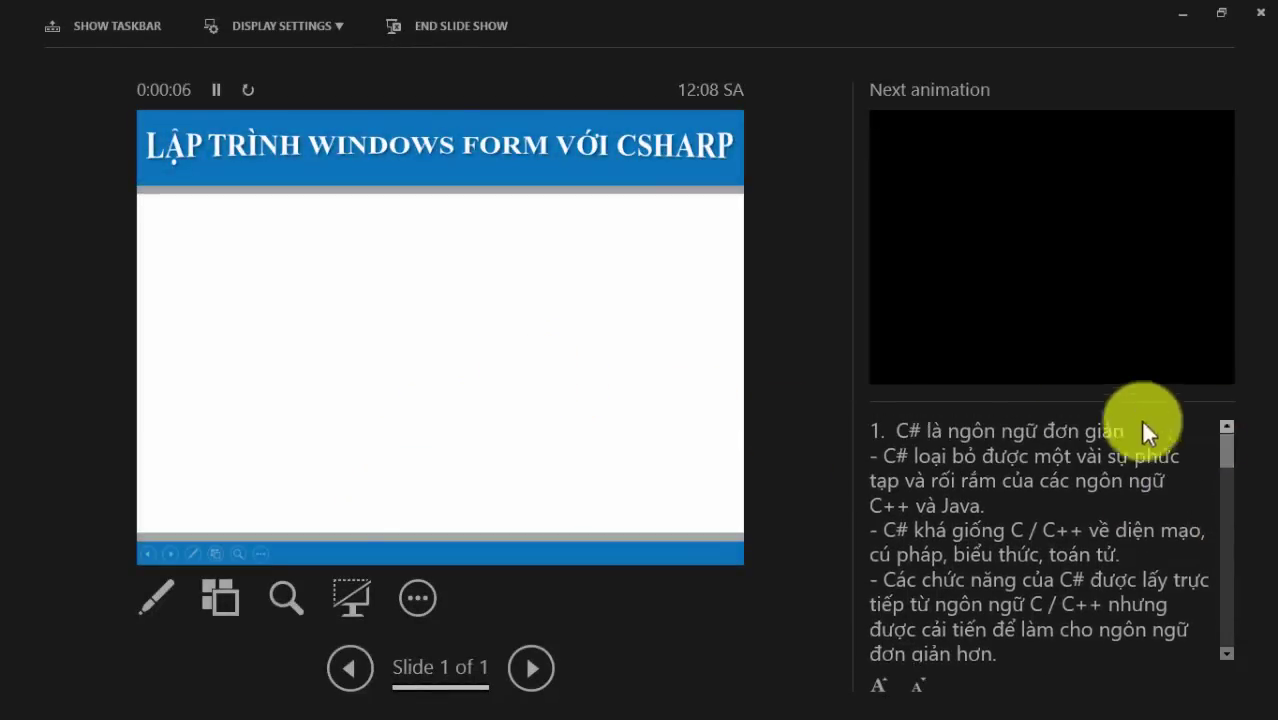
# - Reveal item 1, 'C# là ngôn ngữ đơn giản', and make the notes text smaller
pyautogui.click(624, 426)
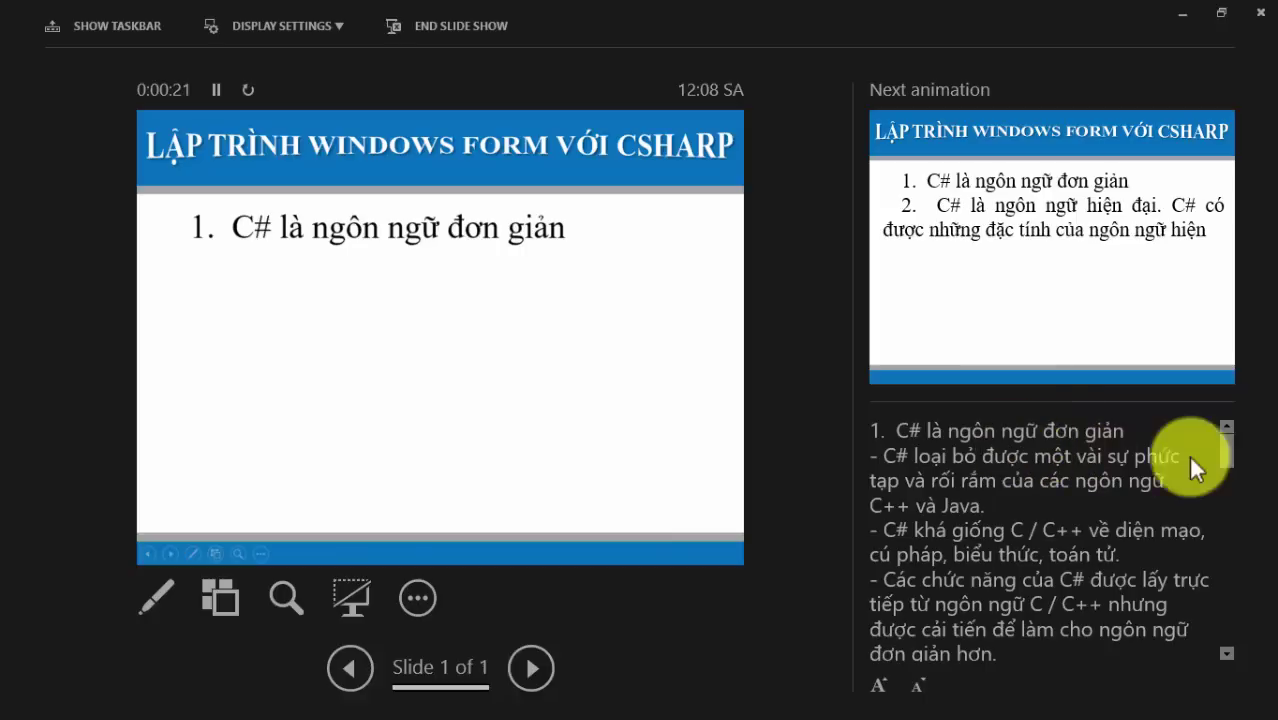
pyautogui.moveTo(1228, 443)
pyautogui.mouseDown()
pyautogui.moveTo(1231, 462)
pyautogui.moveTo(1227, 436)
pyautogui.mouseUp()
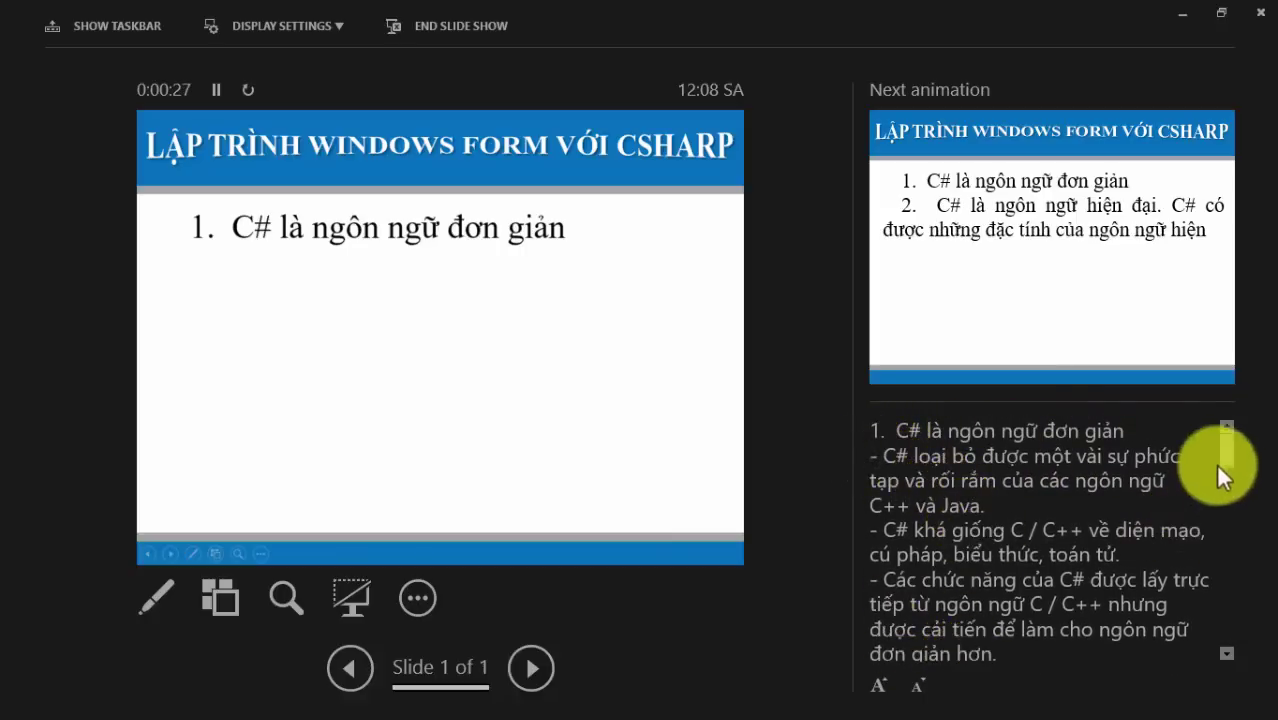
pyautogui.moveTo(1227, 442); pyautogui.dragTo(1230, 450)
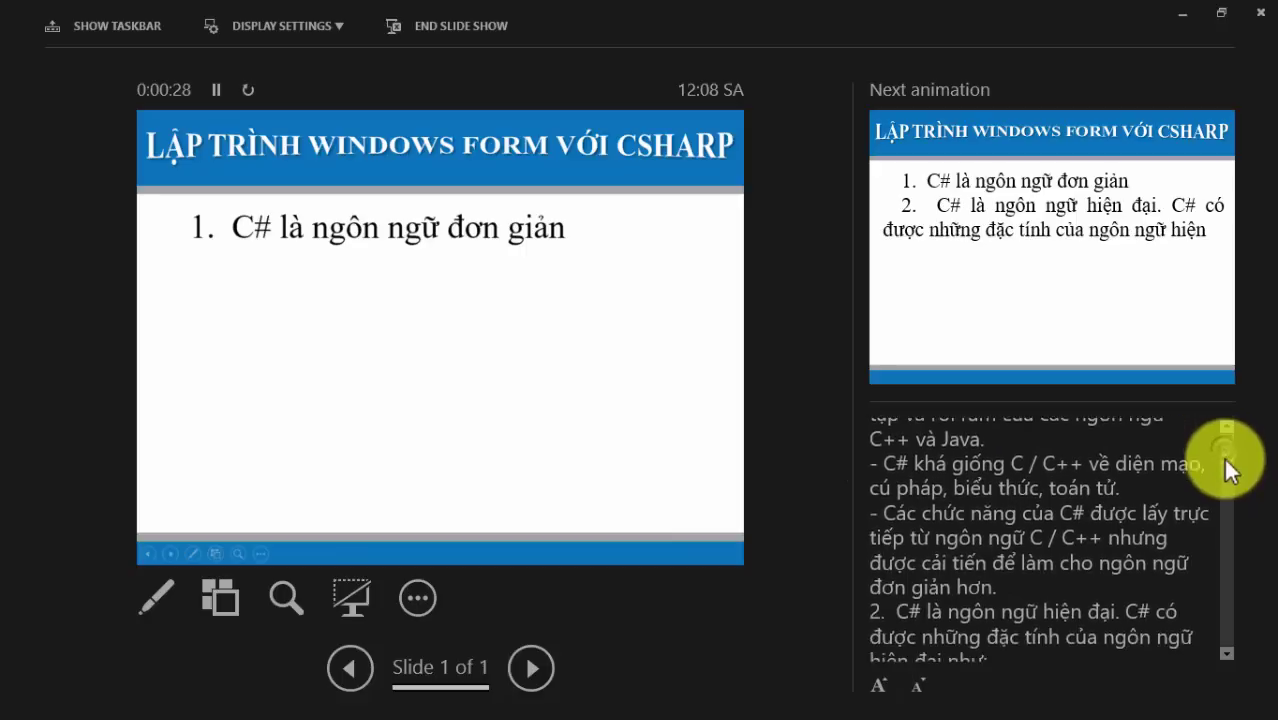
pyautogui.click(916, 686)
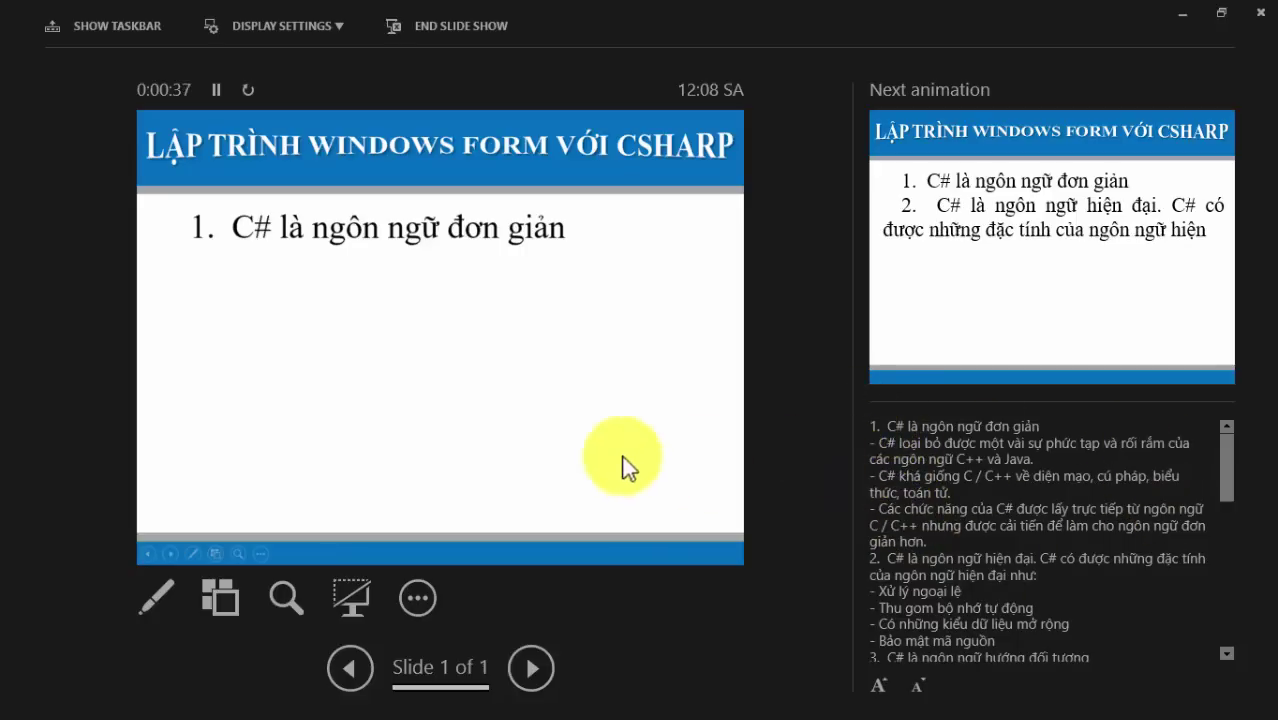
# - Reveal C# items 2 through 6 until the preview reads 'End of slide show'
pyautogui.click(624, 429)
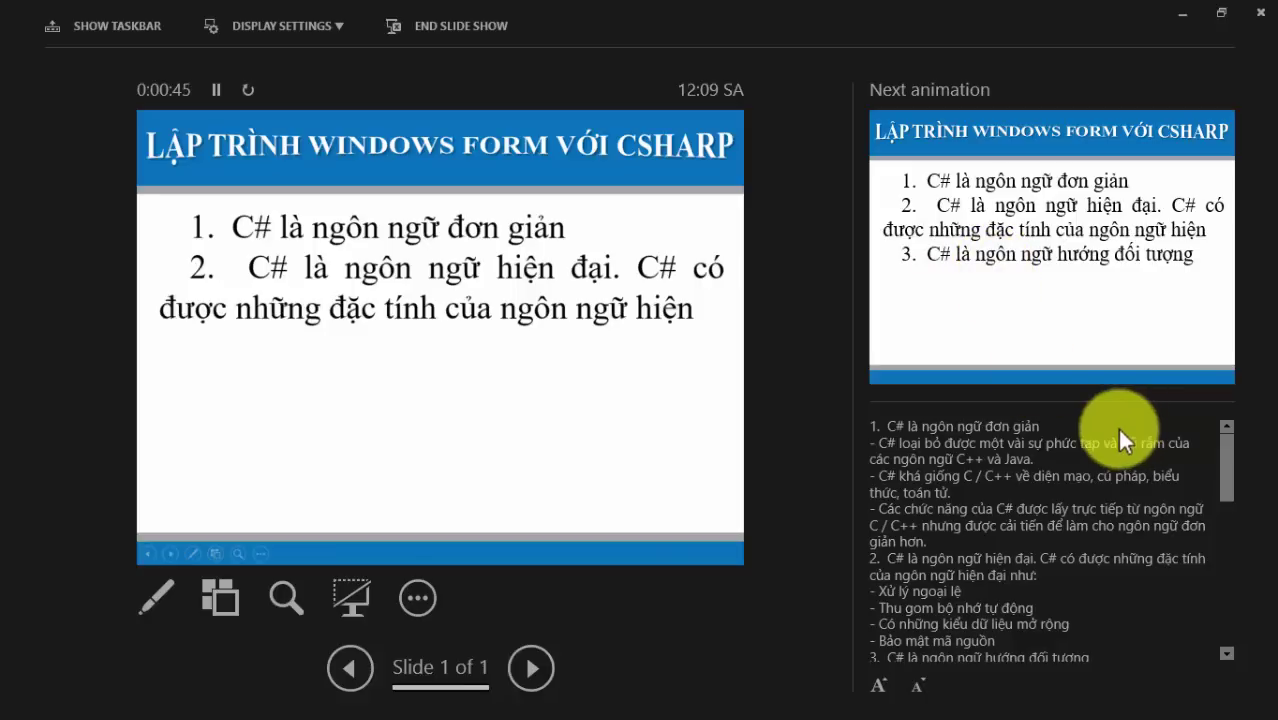
pyautogui.moveTo(1227, 457); pyautogui.dragTo(1227, 498)
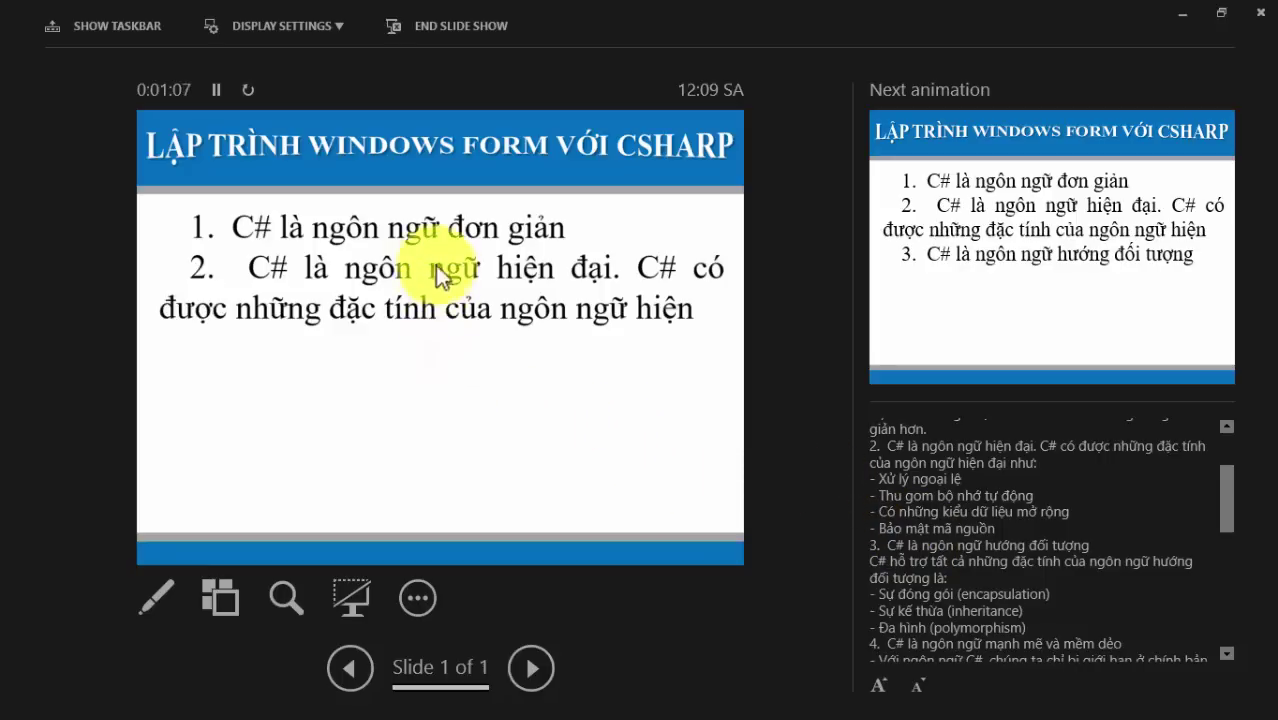
pyautogui.click(557, 392)
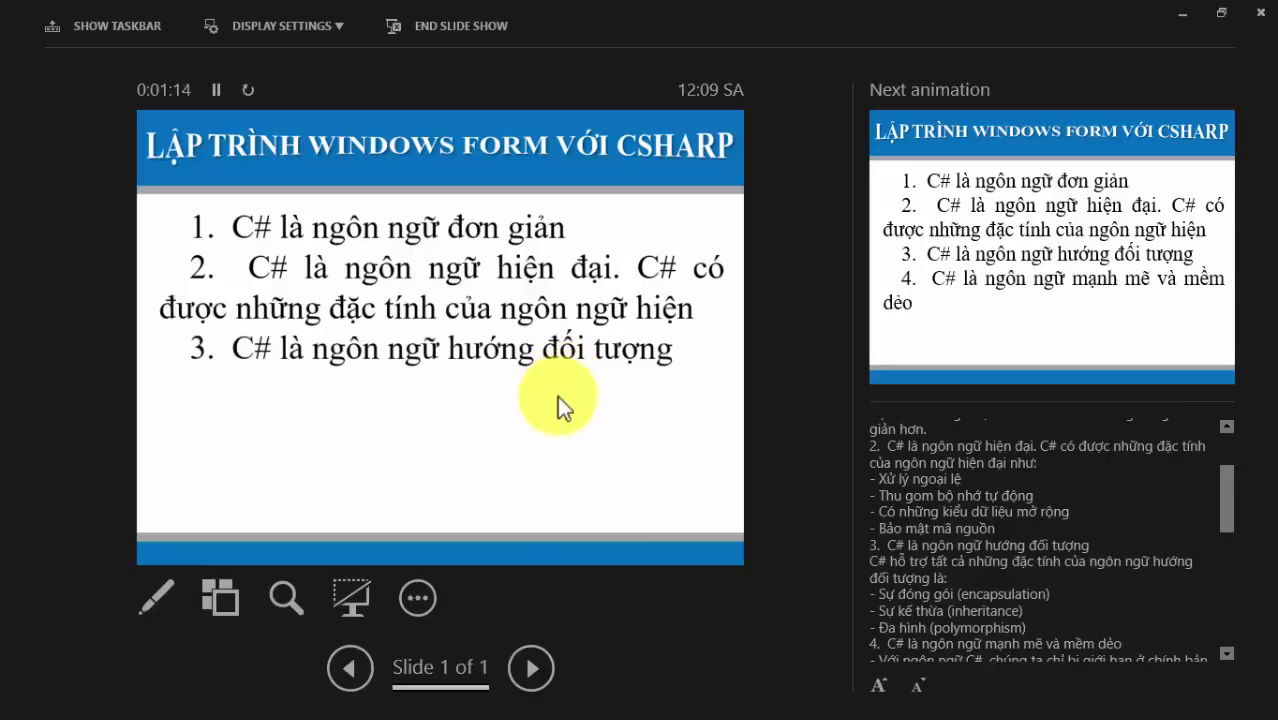
pyautogui.click(552, 400)
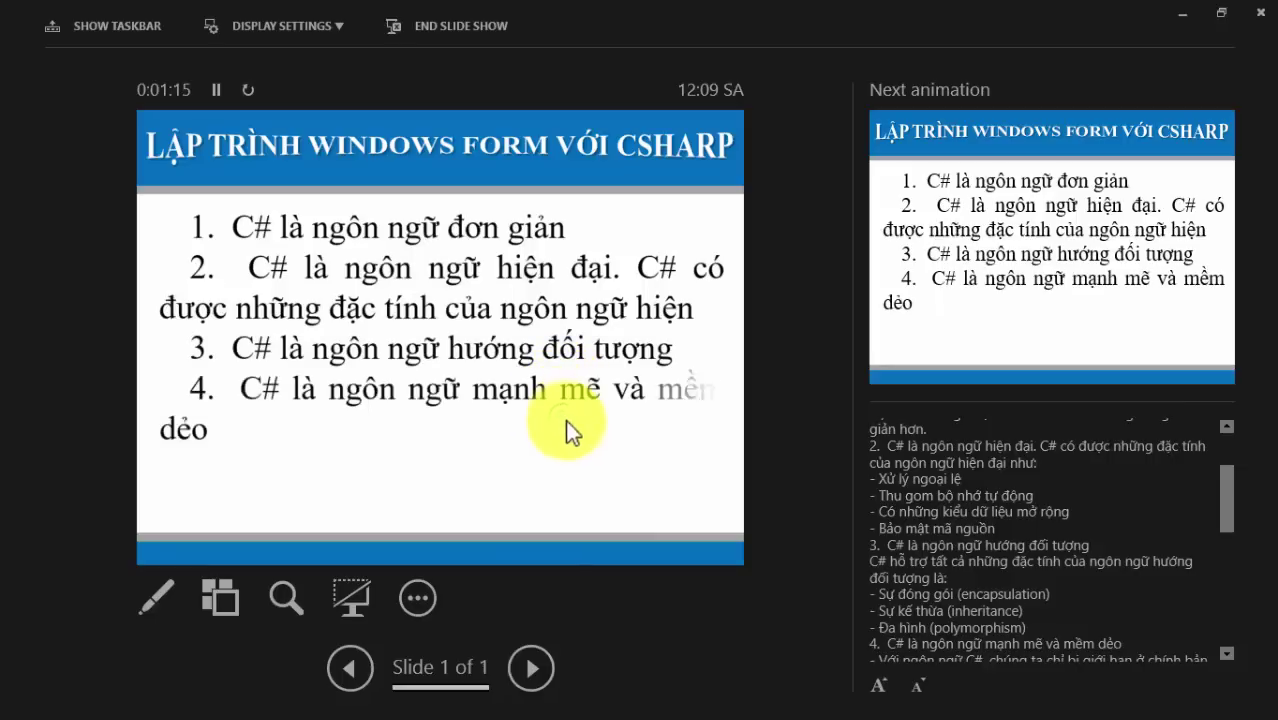
pyautogui.click(570, 437)
pyautogui.click(585, 478)
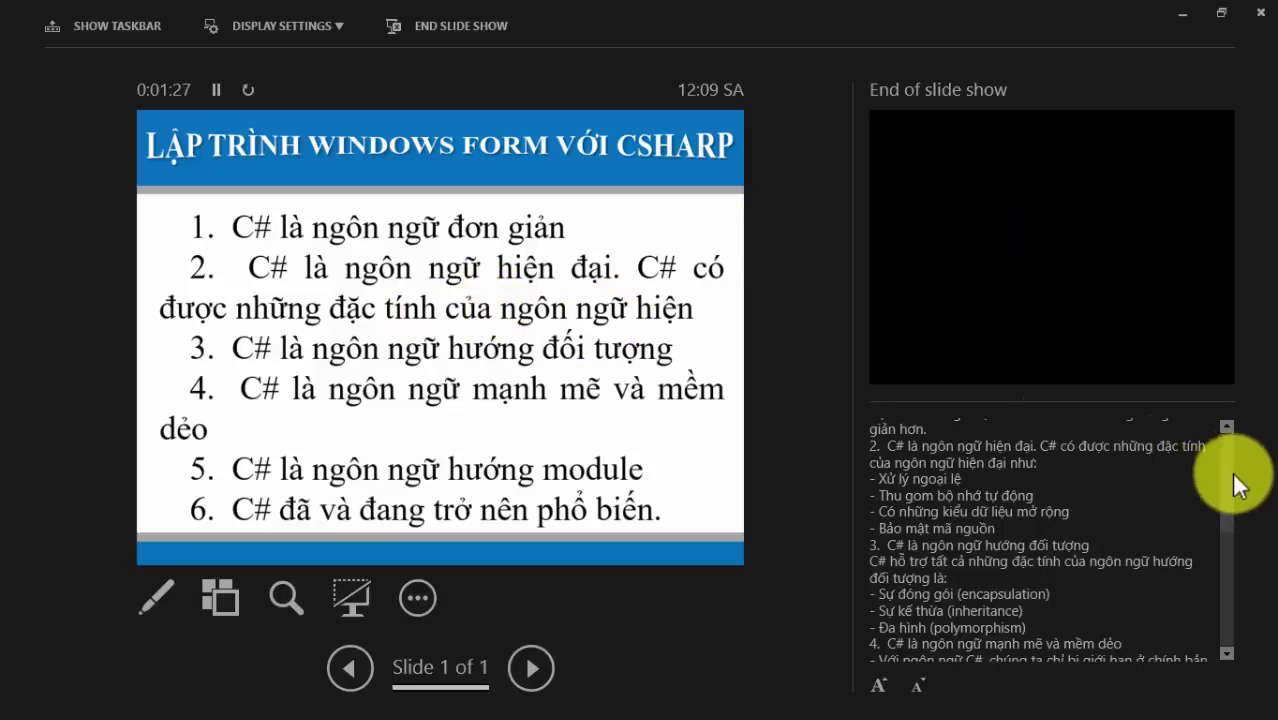
pyautogui.moveTo(1236, 478); pyautogui.dragTo(1228, 601)
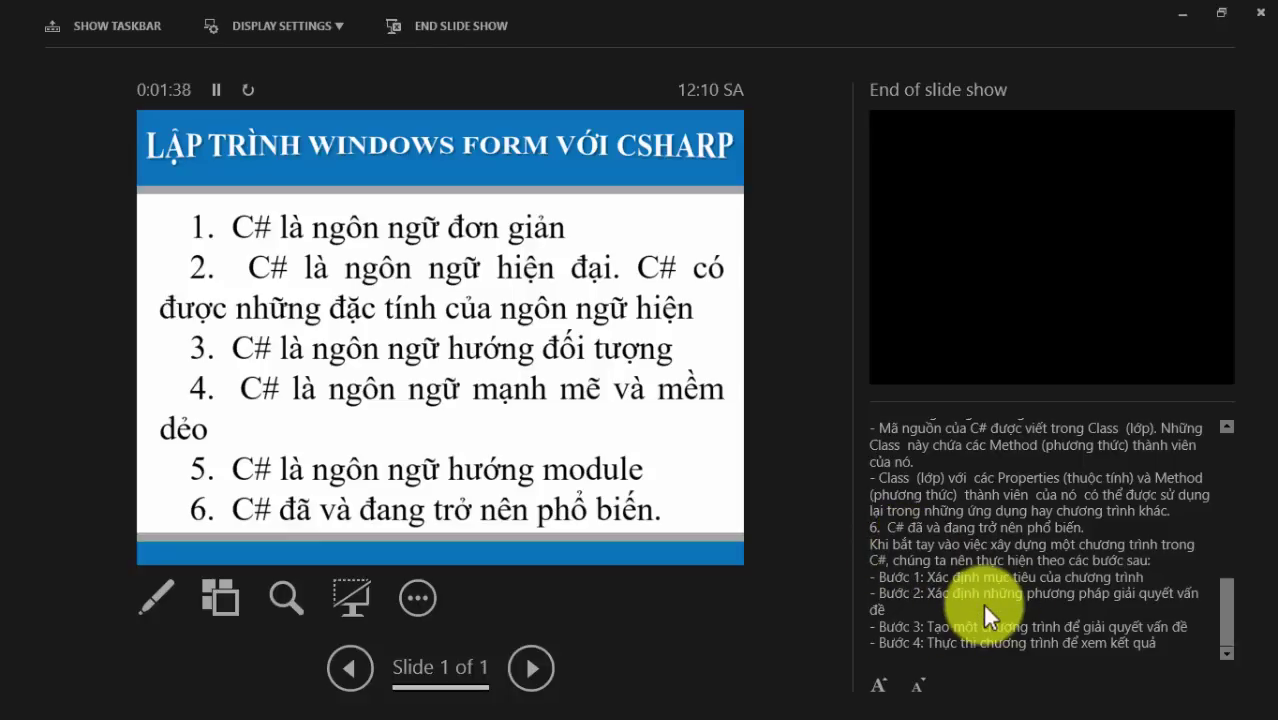
pyautogui.moveTo(1227, 616); pyautogui.dragTo(1228, 445)
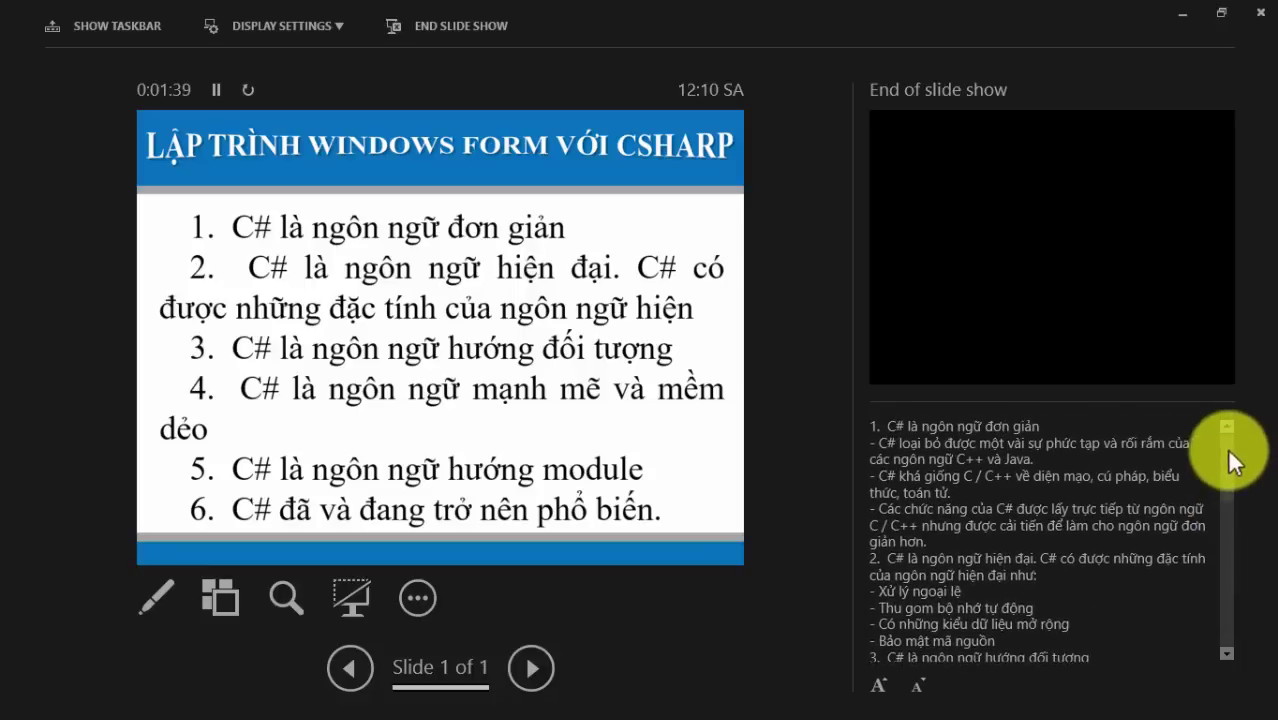